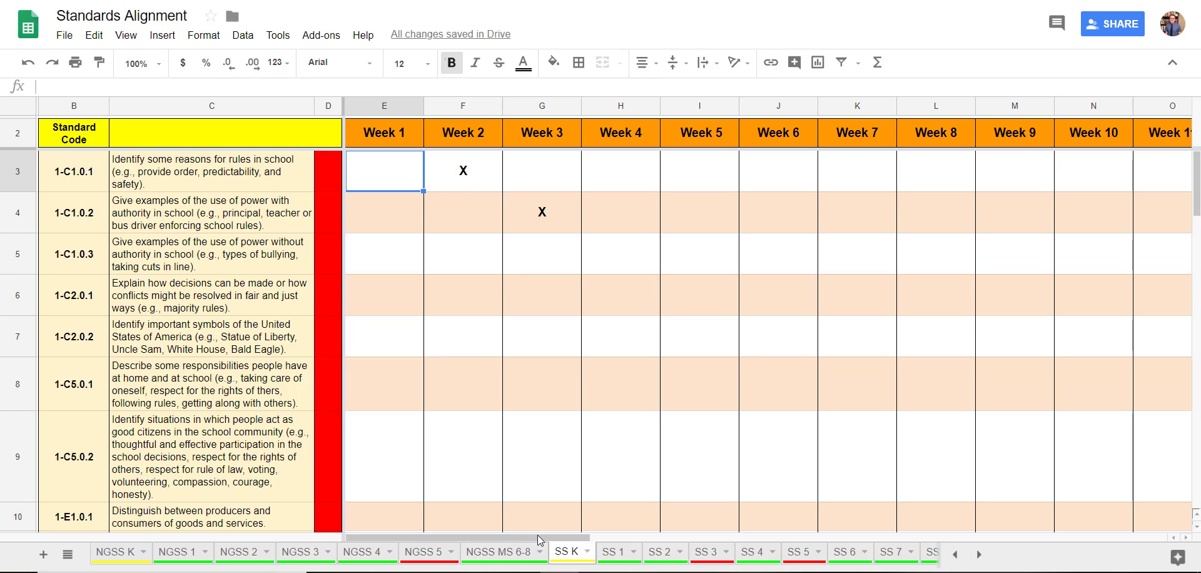
Step: Examine the list of social studies standards and the weekly columns on the SS K sheet
left_click_drag(538, 535, 401, 536)
left_click(393, 213)
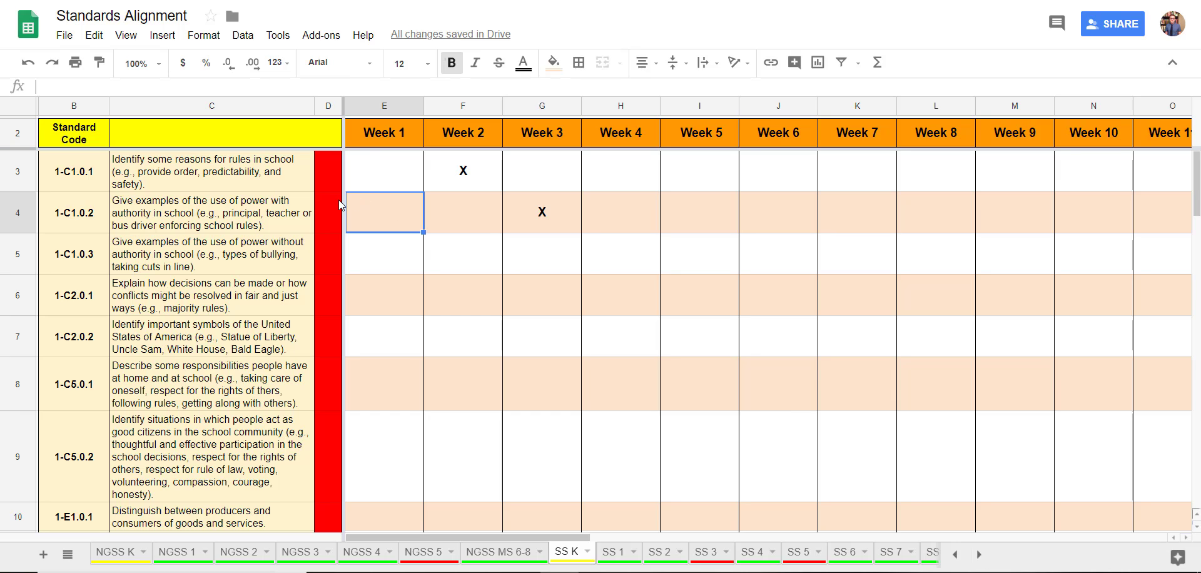
scroll(339, 200, "down", 5)
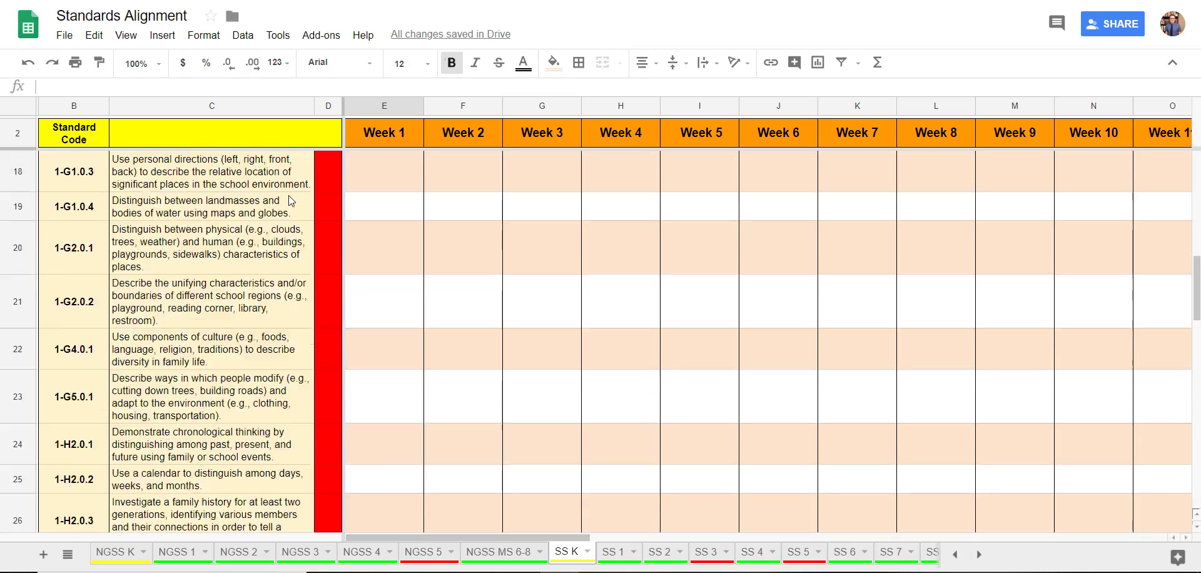
scroll(288, 195, "down", 10)
scroll(288, 195, "up", 8)
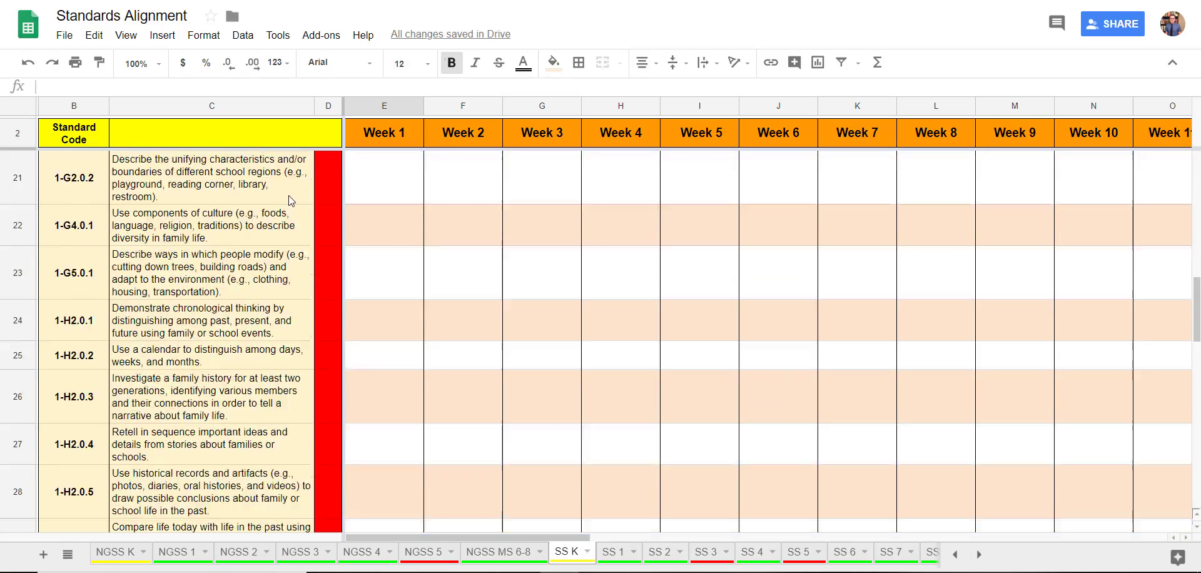
scroll(288, 195, "up", 6)
Step: Mark standard 1-C1.0.3 with an x under Week 4
left_click(384, 182)
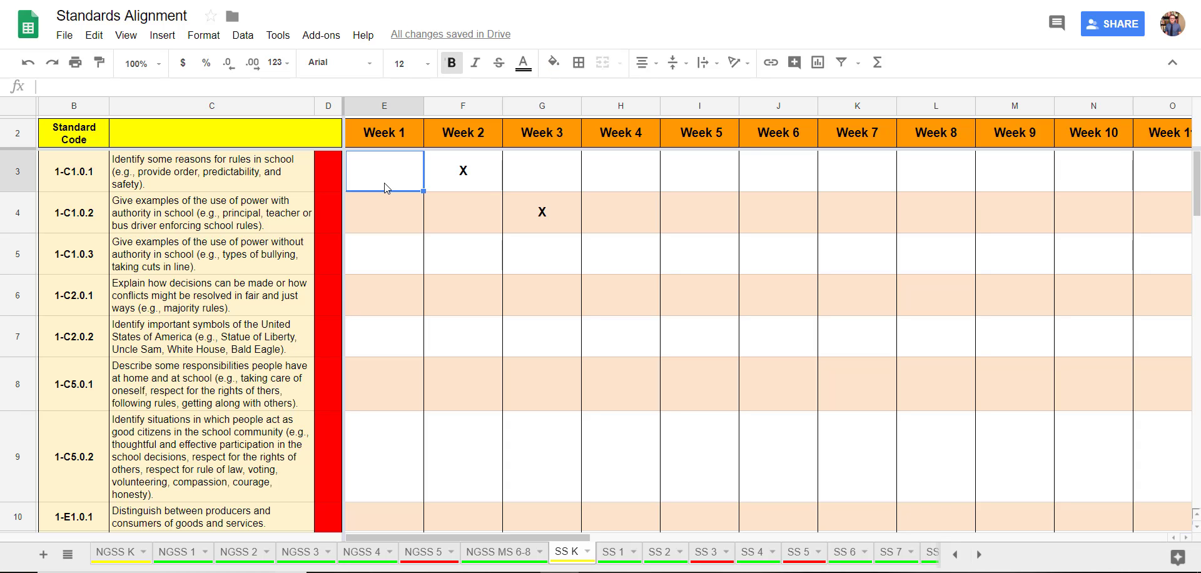
key("Right")
key("Right")
key("Right")
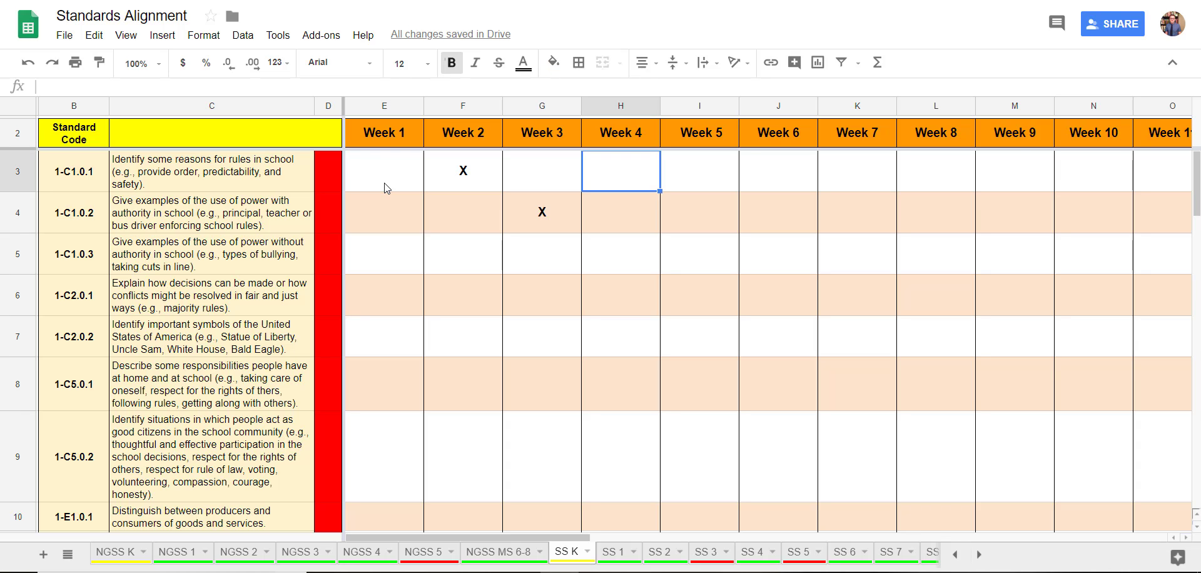
key("Down")
key("Down")
type("x")
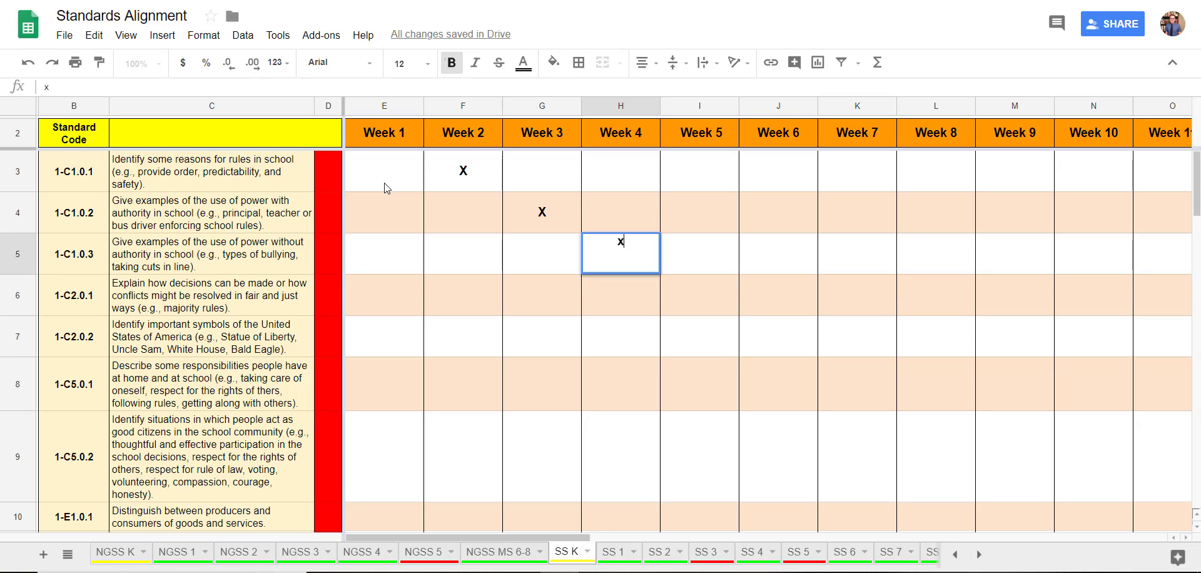
key("Right")
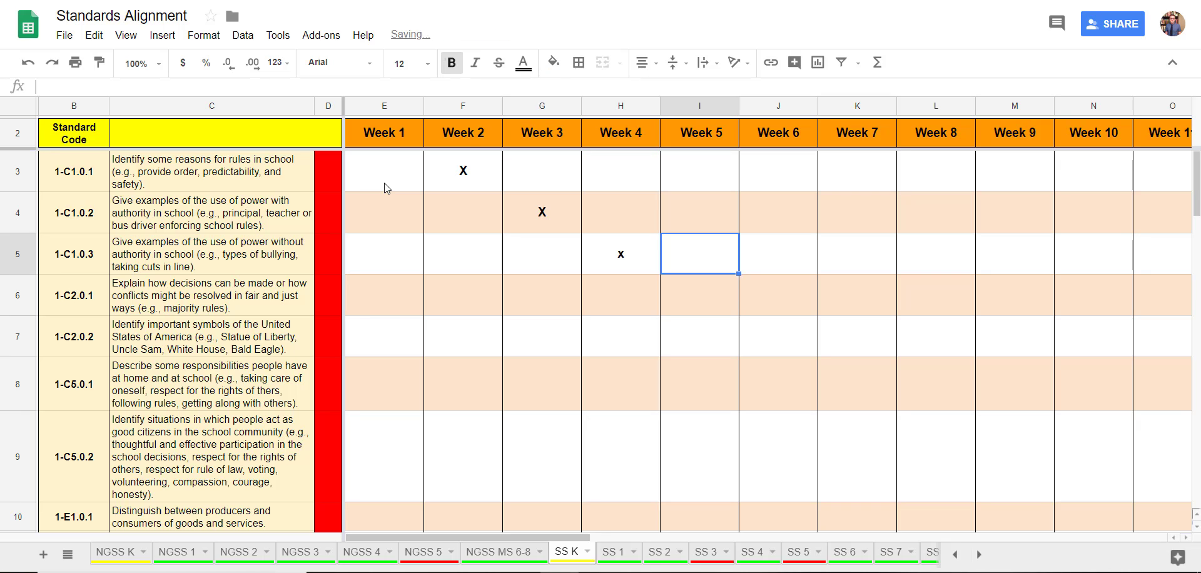
Step: Clear the X marks under Weeks 2, 3 and 4 for the first three standards
key("Left")
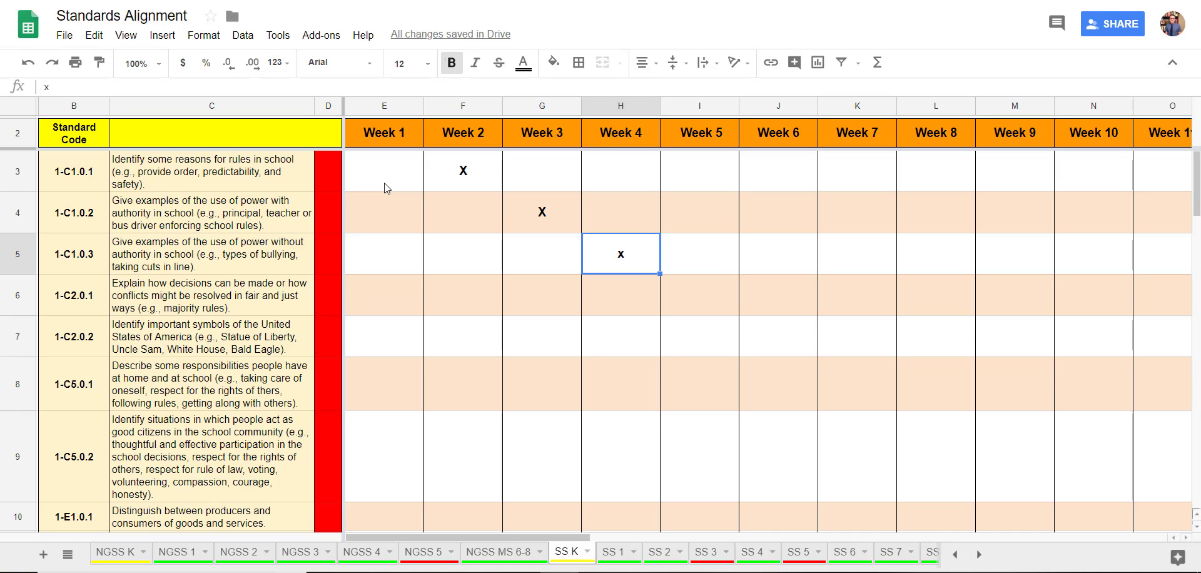
key("Left")
key("Left")
key("Right")
key("Right")
key("Delete")
key("Down")
key("Left")
key("Up")
key("Up")
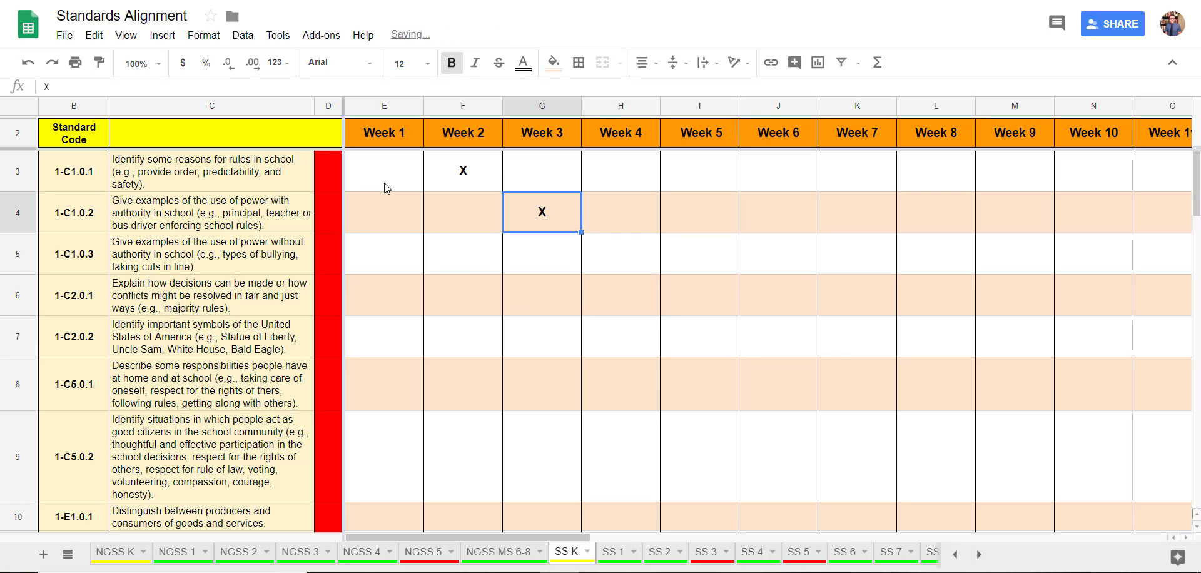
key("Delete")
key("Up")
key("Left")
key("Delete")
key("Left")
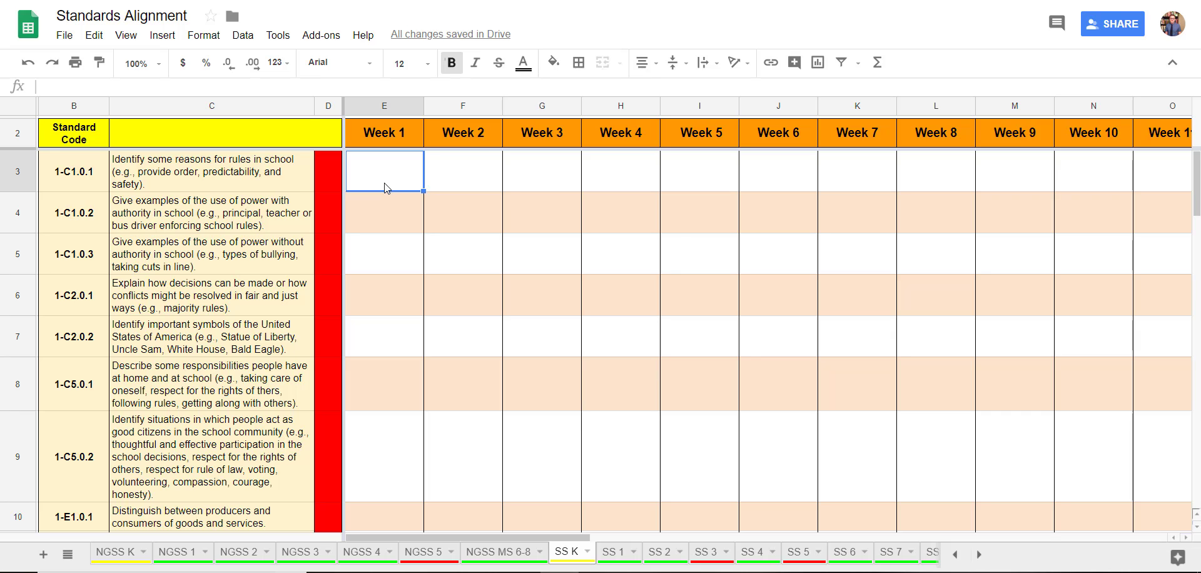
Step: Enter the formula =ARRAYFORMULA(SUM(IF(E3:AN3="X",1,))) in cell D3 to count the X marks for standard 1-C1.0.1
left_click(325, 183)
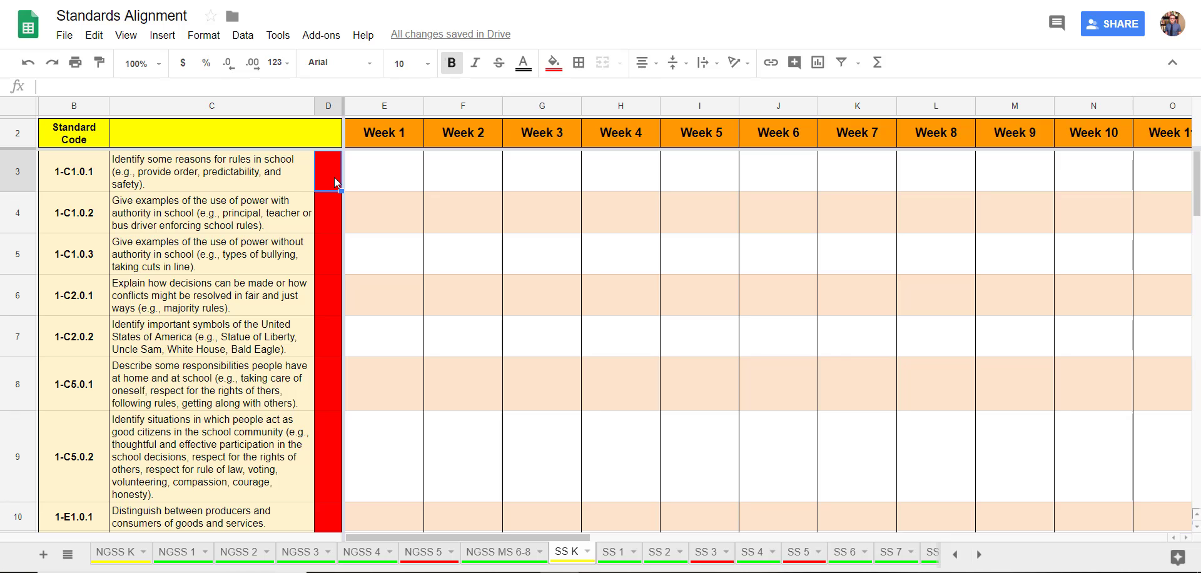
type("=")
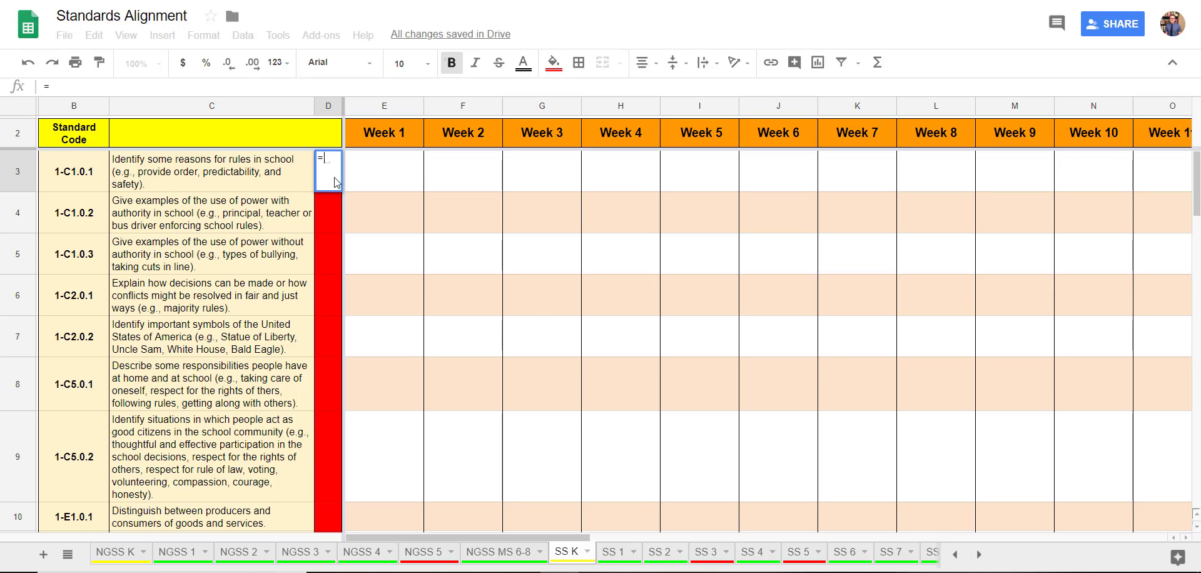
type("aRRAY")
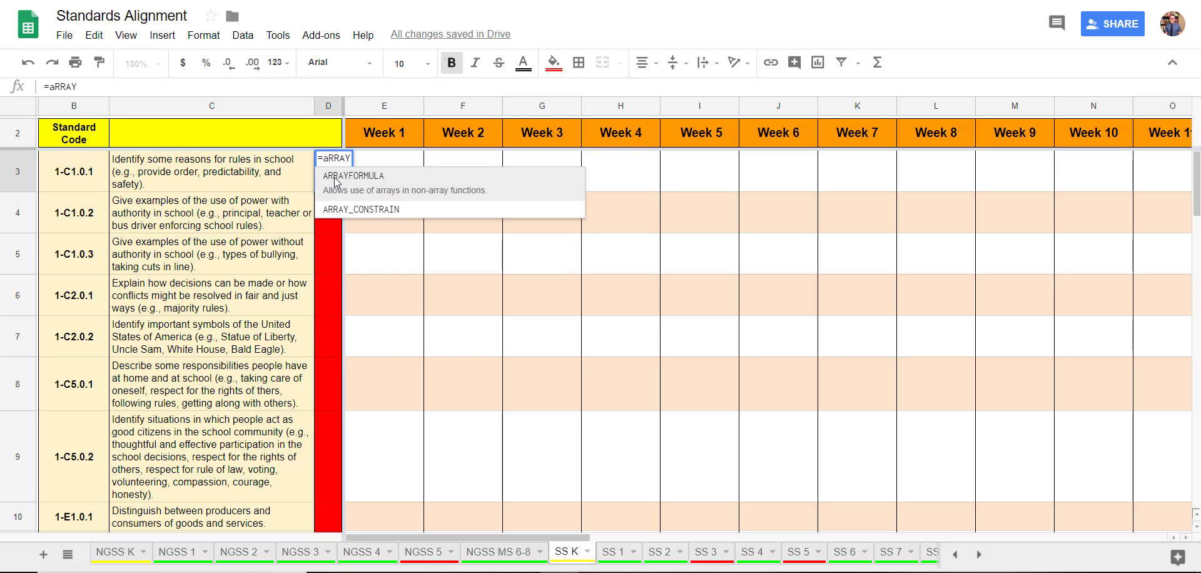
key("Tab")
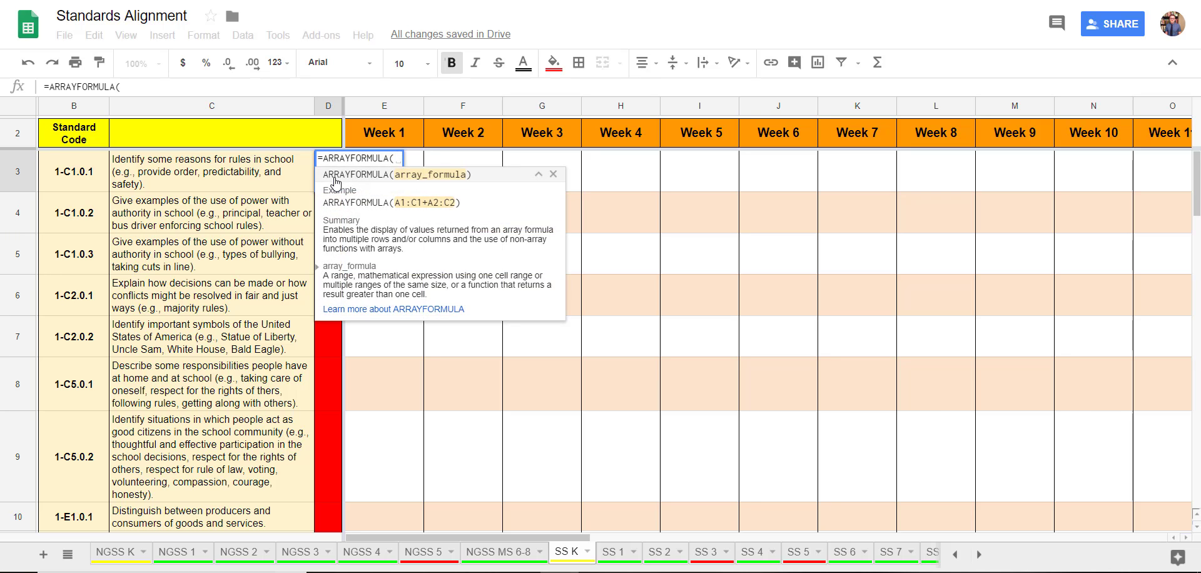
type("SUM")
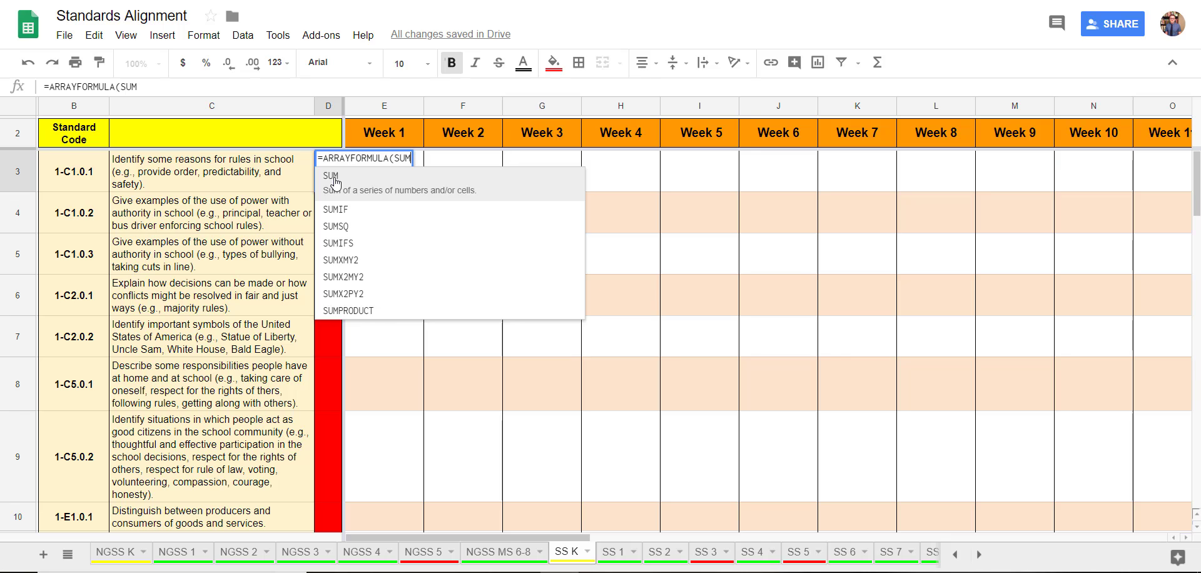
key("Tab")
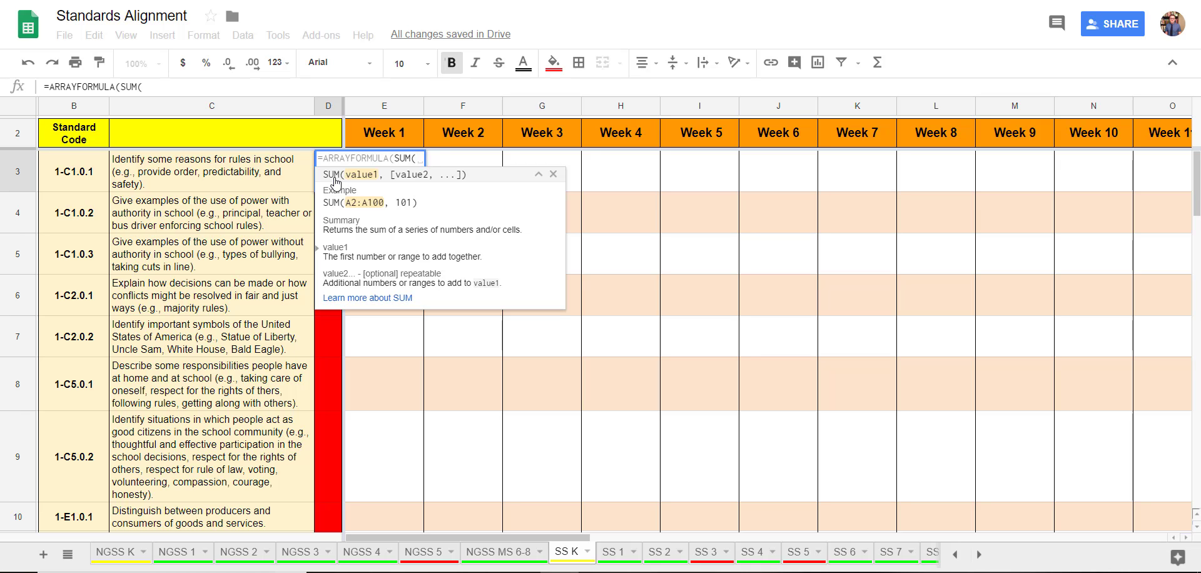
type("IF")
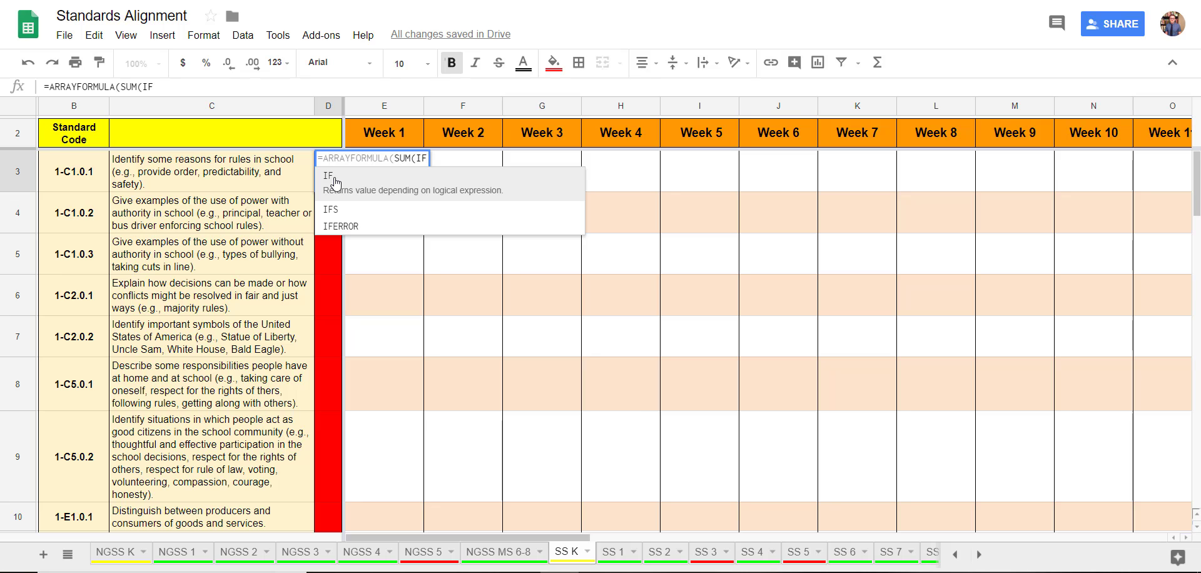
left_click(332, 176)
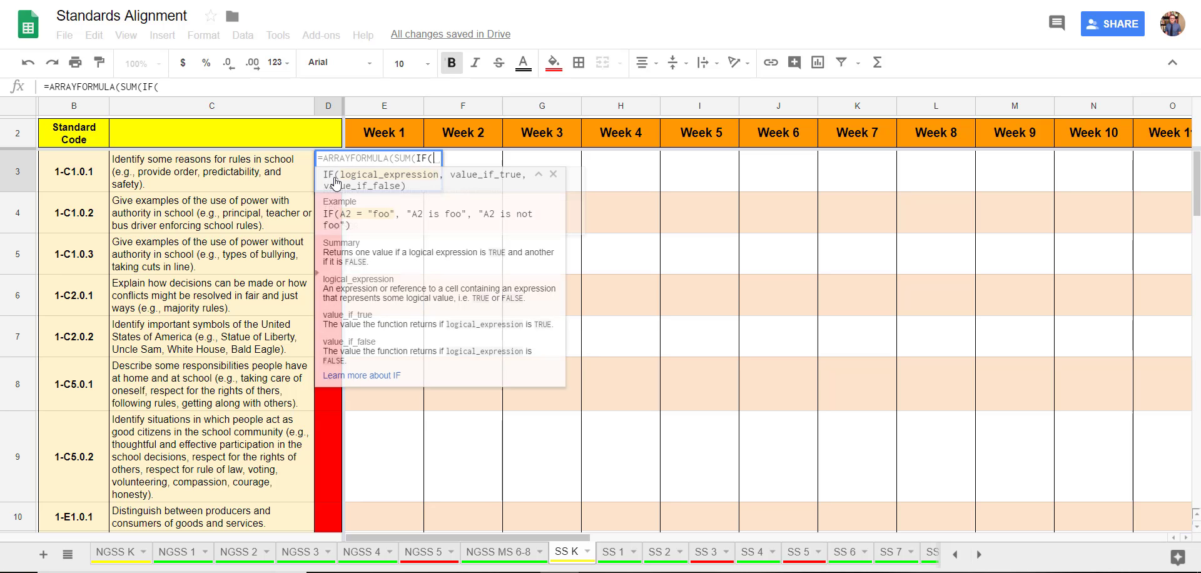
type("E")
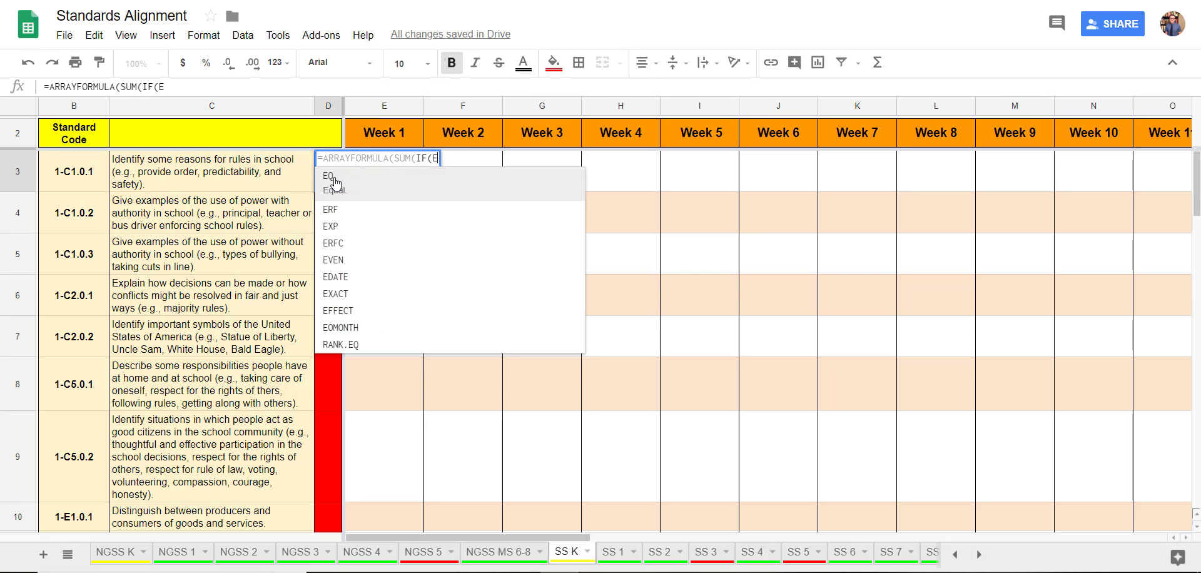
type("3:")
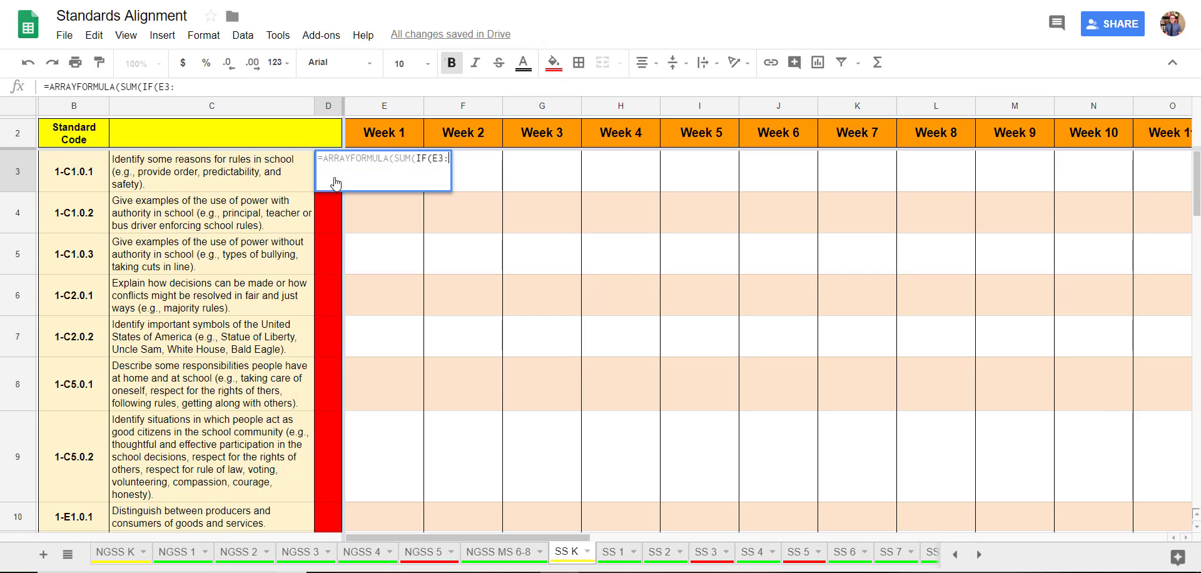
type("AN3")
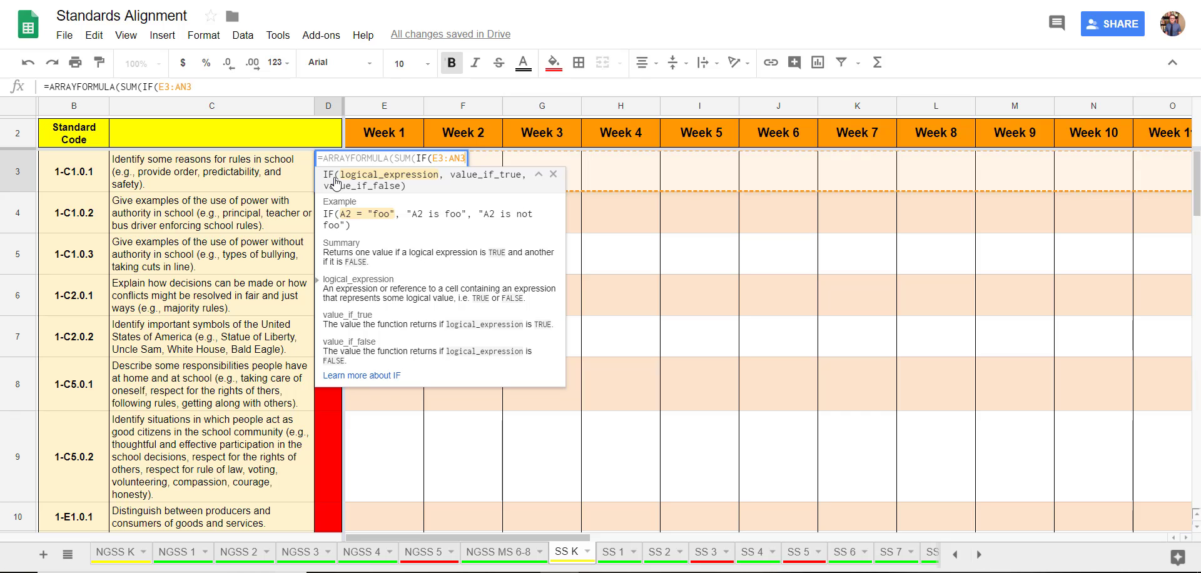
type("=\"")
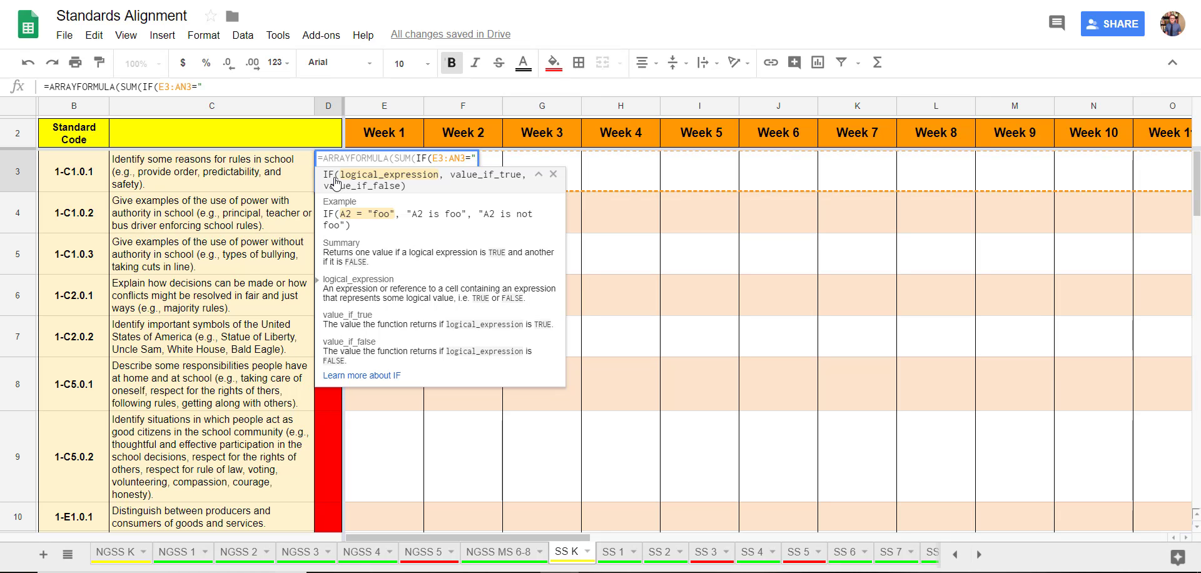
type("X\", ")
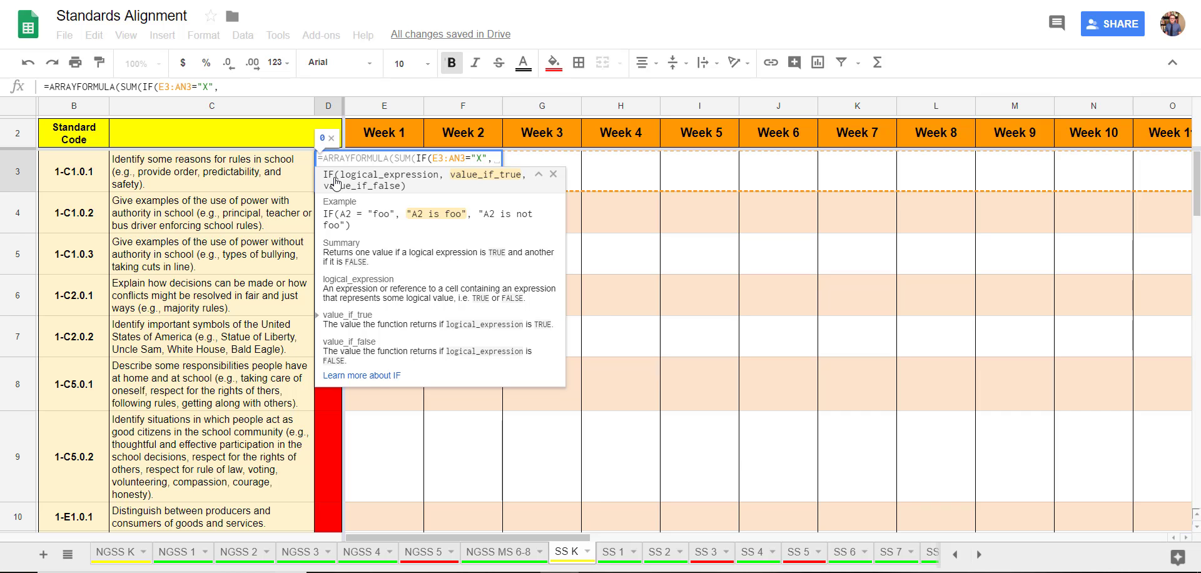
type("1")
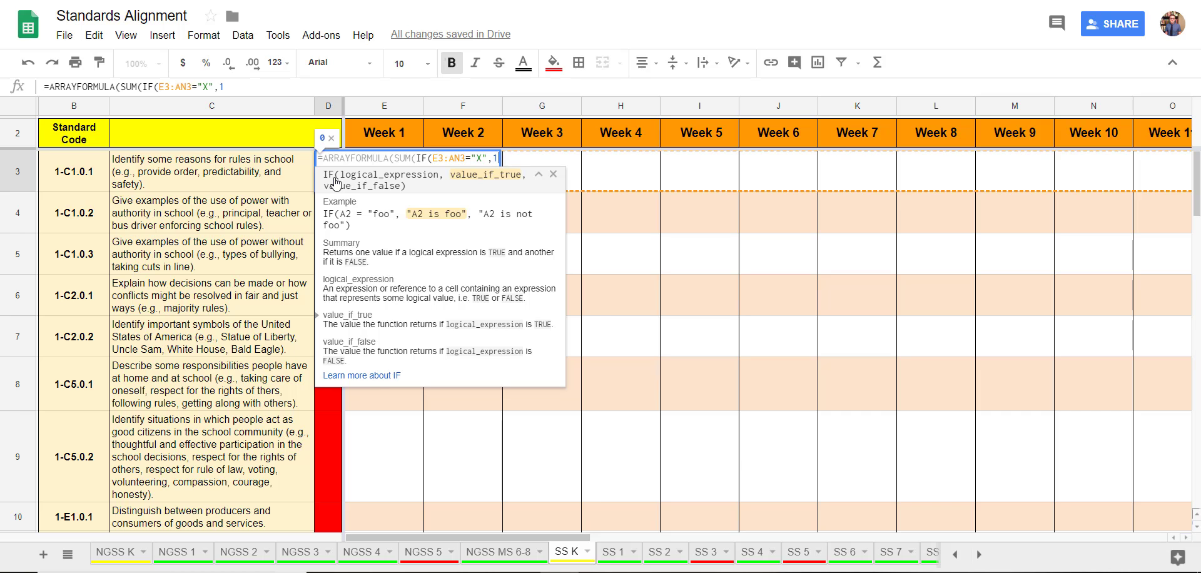
type(",))")
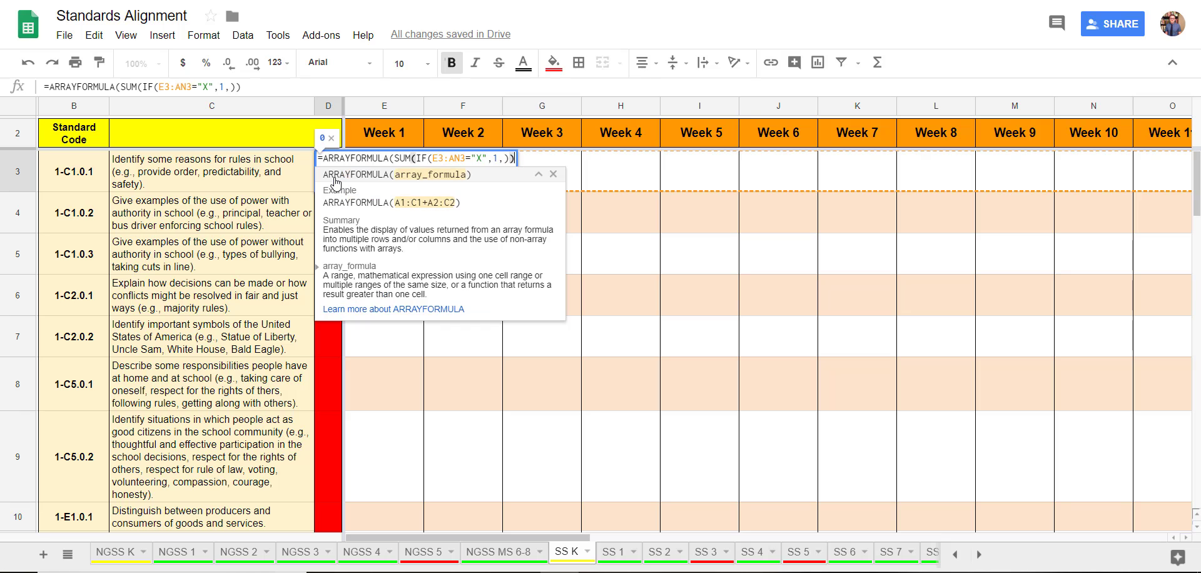
type(")")
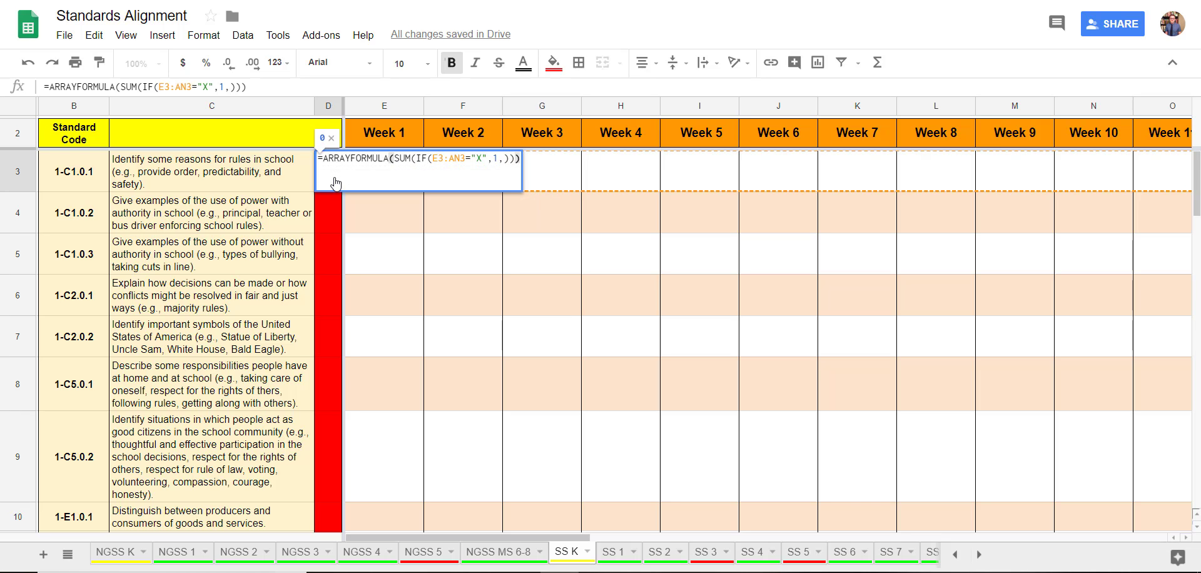
key("Return")
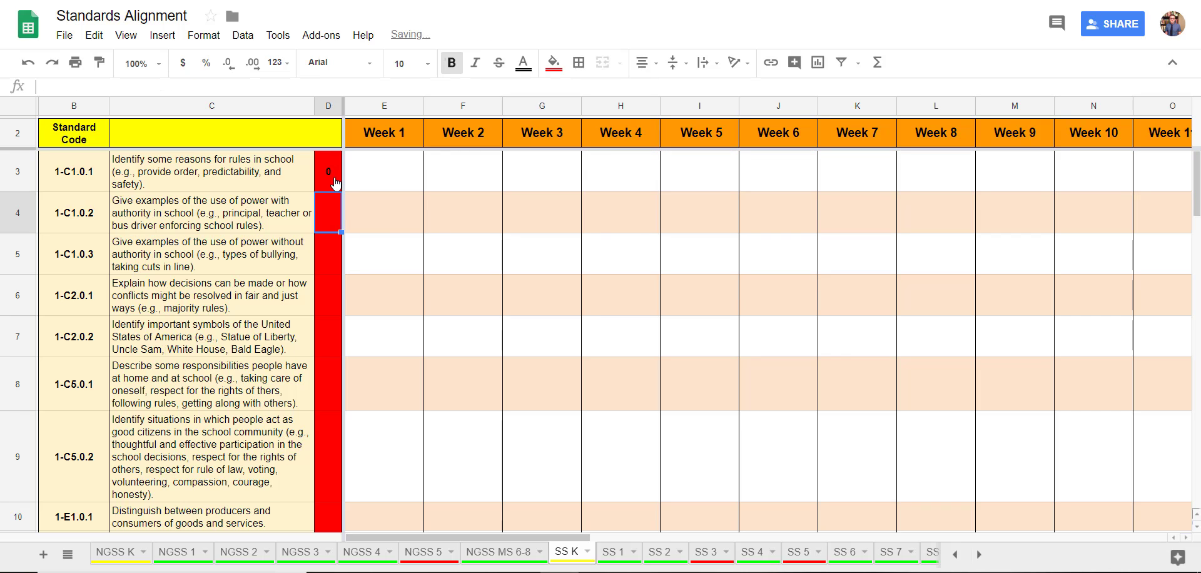
Step: Mark standard 1-C1.0.1 with an X under each of Weeks 1 to 5
key("Up")
key("Up")
key("Right")
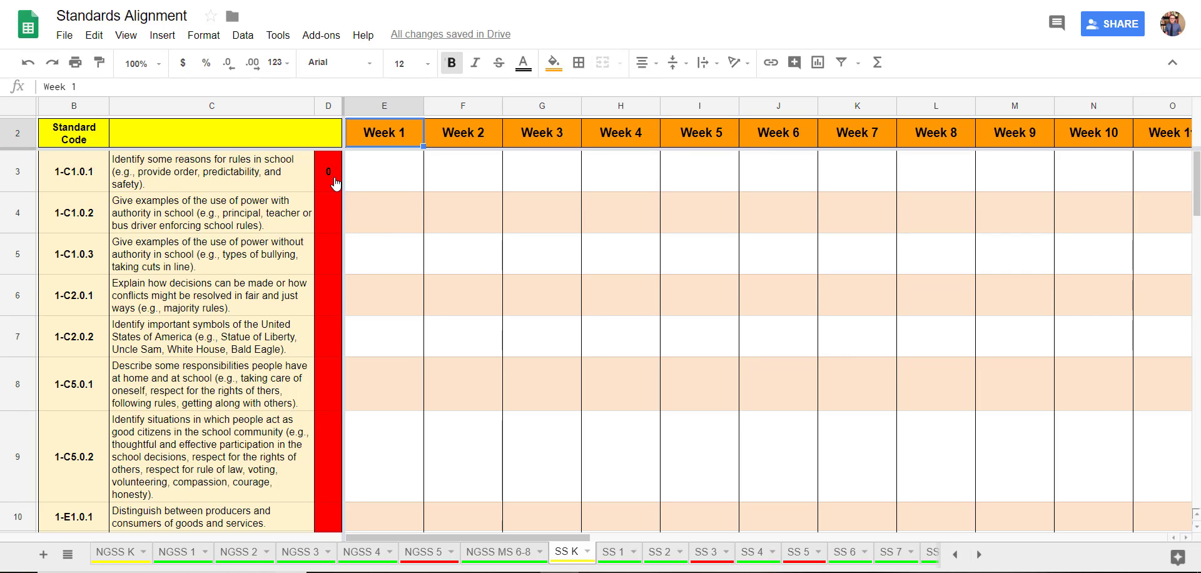
key("Down")
type("X")
key("Tab")
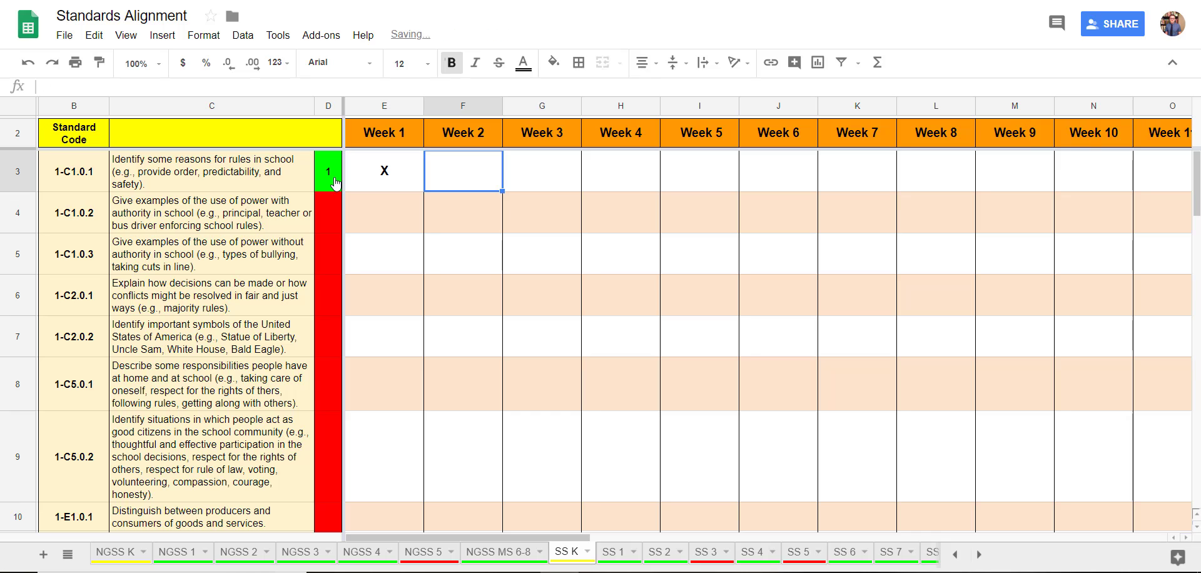
type("X")
key("Tab")
type("X")
key("Tab")
type("X")
key("Tab")
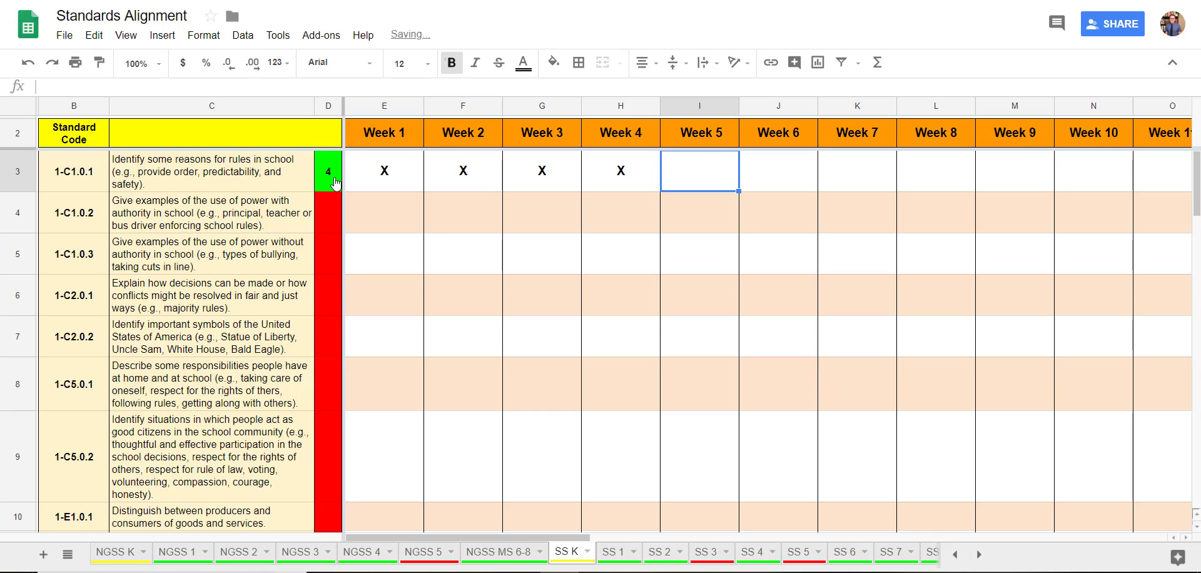
type("X")
key("Tab")
Step: Check the X marks for standard 1-C1.0.1 across Weeks 1 to 5 against its count in column D
key("Left")
key("Left")
key("Left")
key("Left")
key("Left")
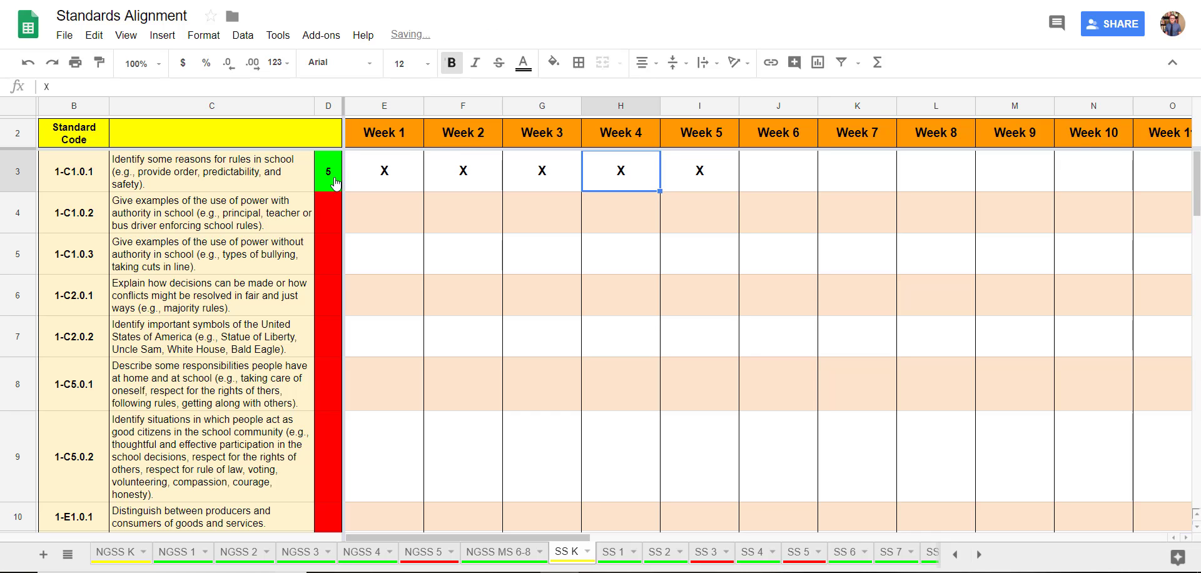
key("Right")
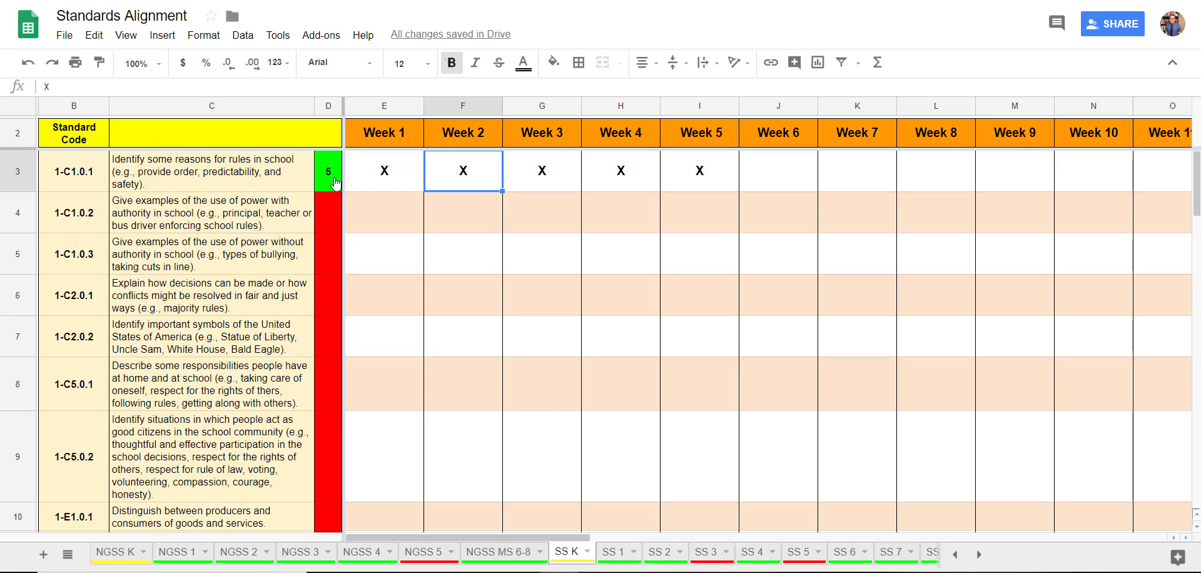
key("Left")
key("Right")
key("Right")
key("Right")
key("Right")
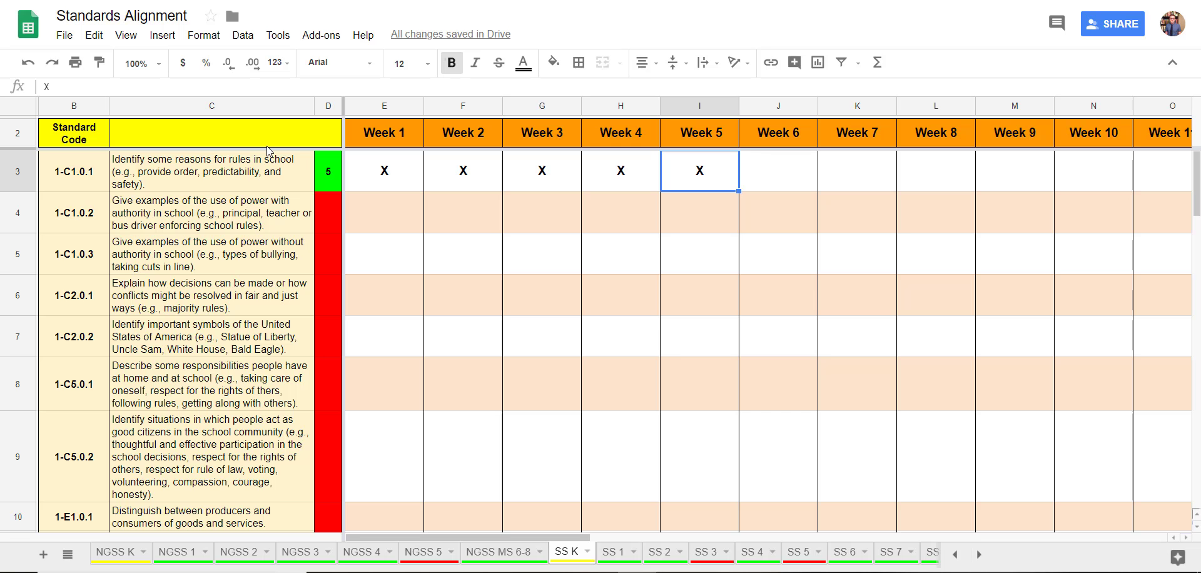
Step: Fill the counting formula from D3 down column D for the remaining standards
left_click(332, 179)
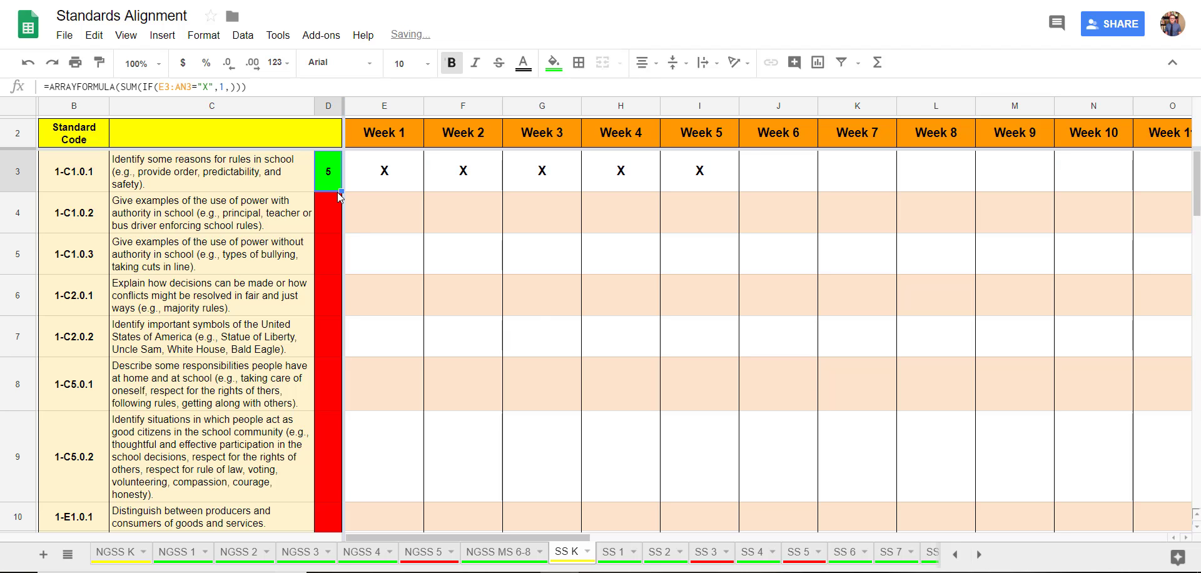
left_click_drag(340, 191, 331, 343)
scroll(332, 259, "down", 15)
scroll(331, 341, "up", 15)
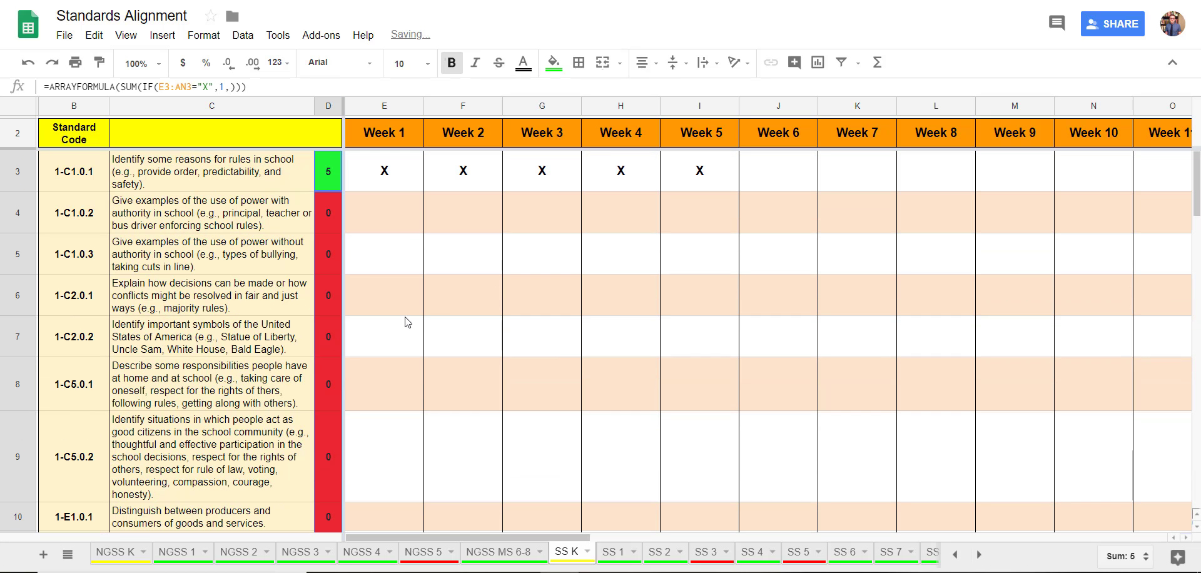
Step: Mark standard 1-C1.0.3 with an X under each of Weeks 2 to 4
left_click(450, 299)
left_click(462, 246)
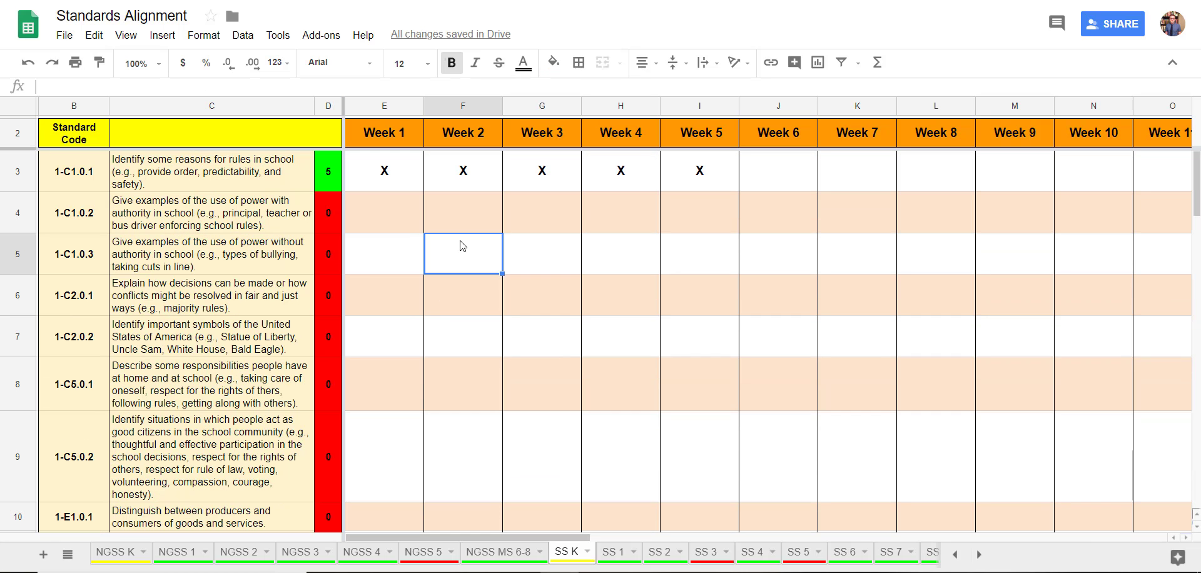
type("X")
key("Tab")
type("X")
key("Tab")
type("X")
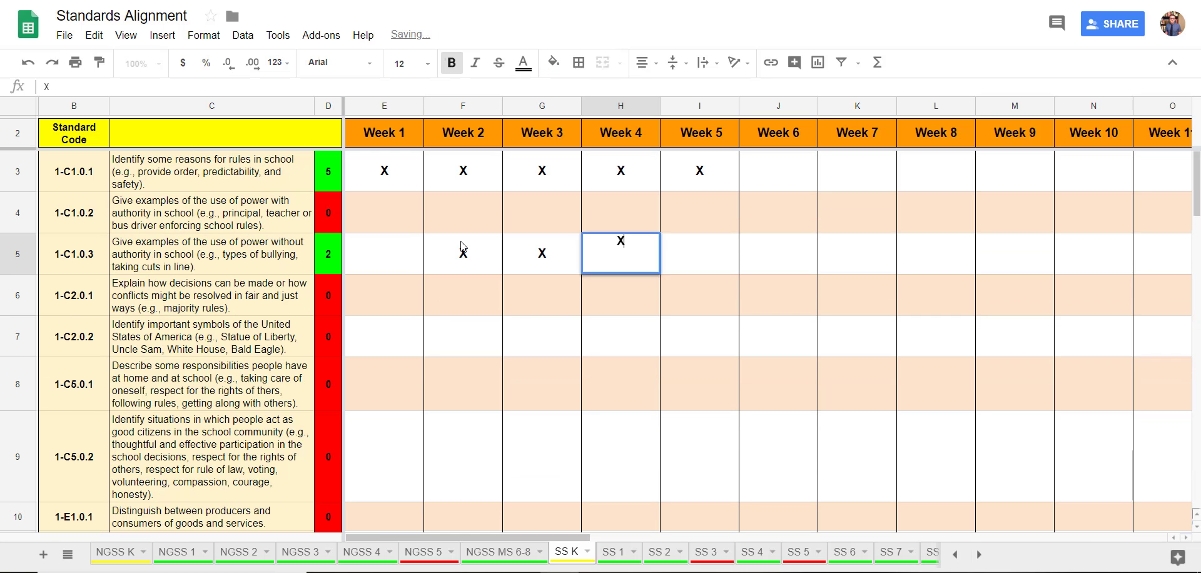
key("Tab")
Step: Check the counting formula for standard 1-C1.0.2 in cell D4
key("Up")
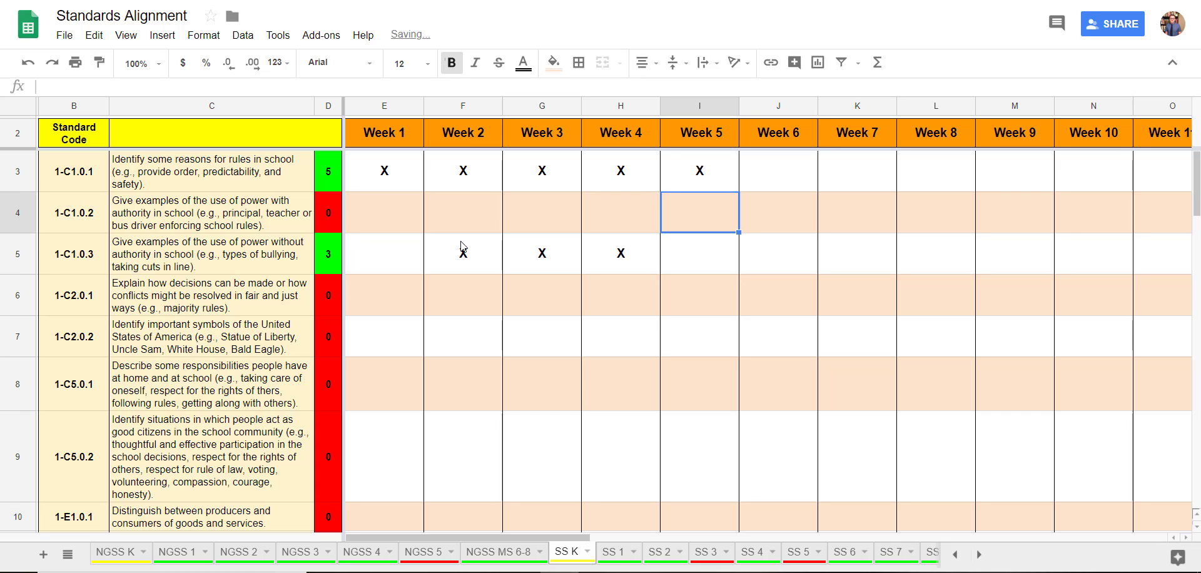
key("Left")
key("Left")
key("Left")
key("Left")
key("Left")
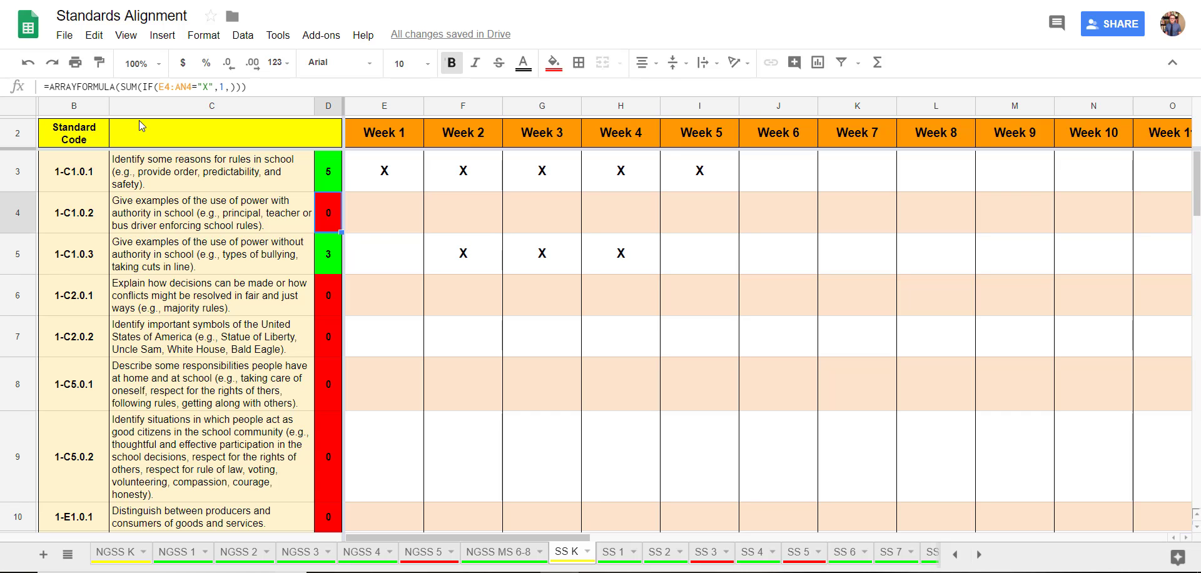
Step: Begin a formula in the blank yellow header cell C2 with the nested functions =ARRAYFORMULA(SUM(IF(
left_click(178, 139)
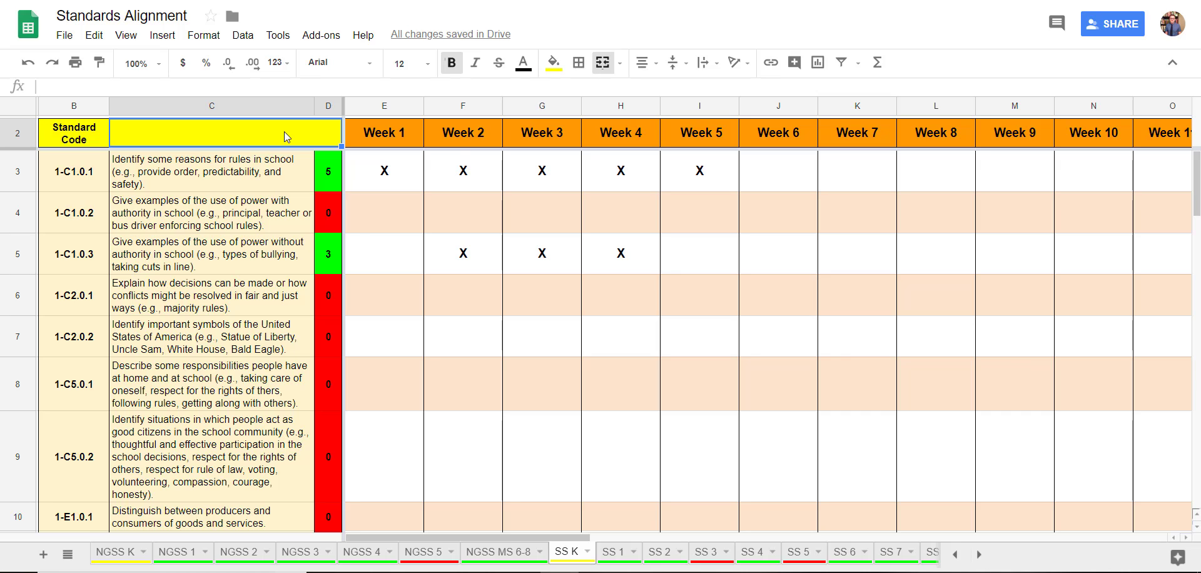
type("=")
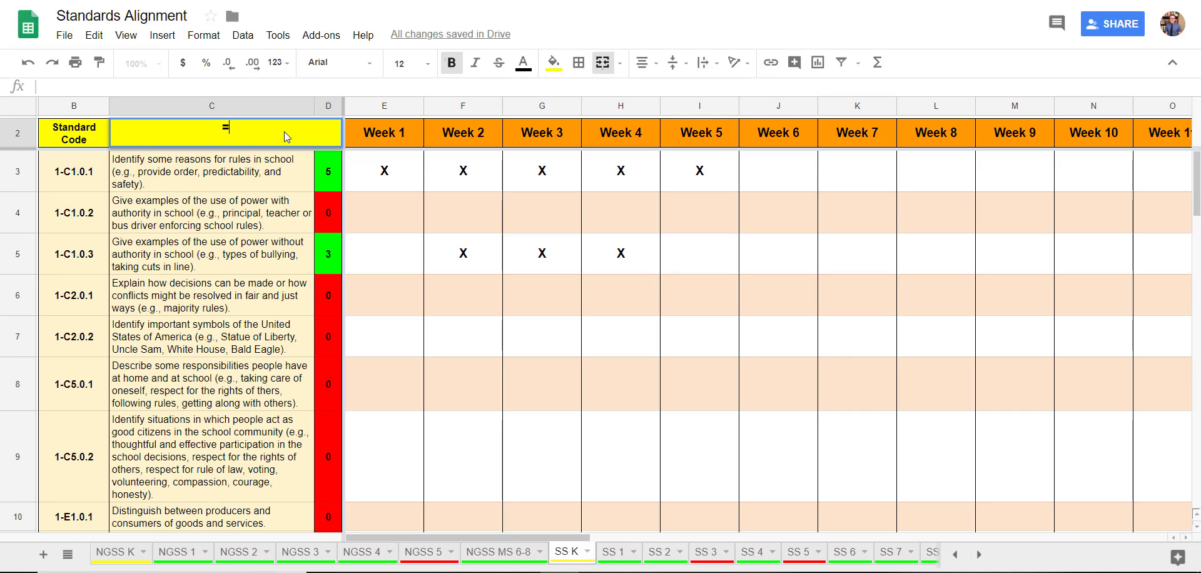
type("aRRAY")
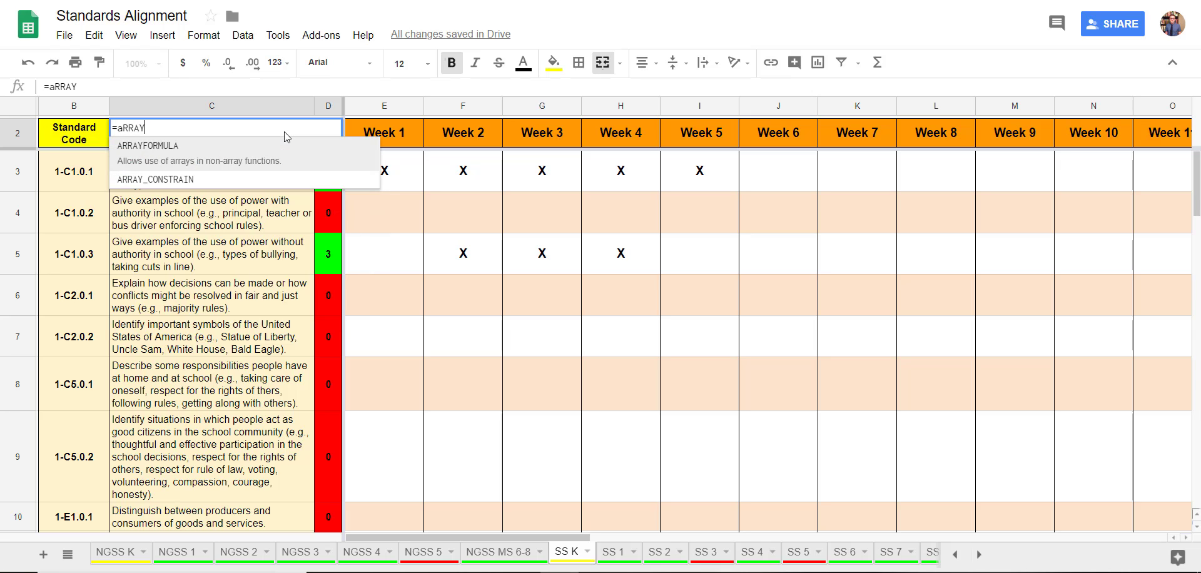
left_click(259, 153)
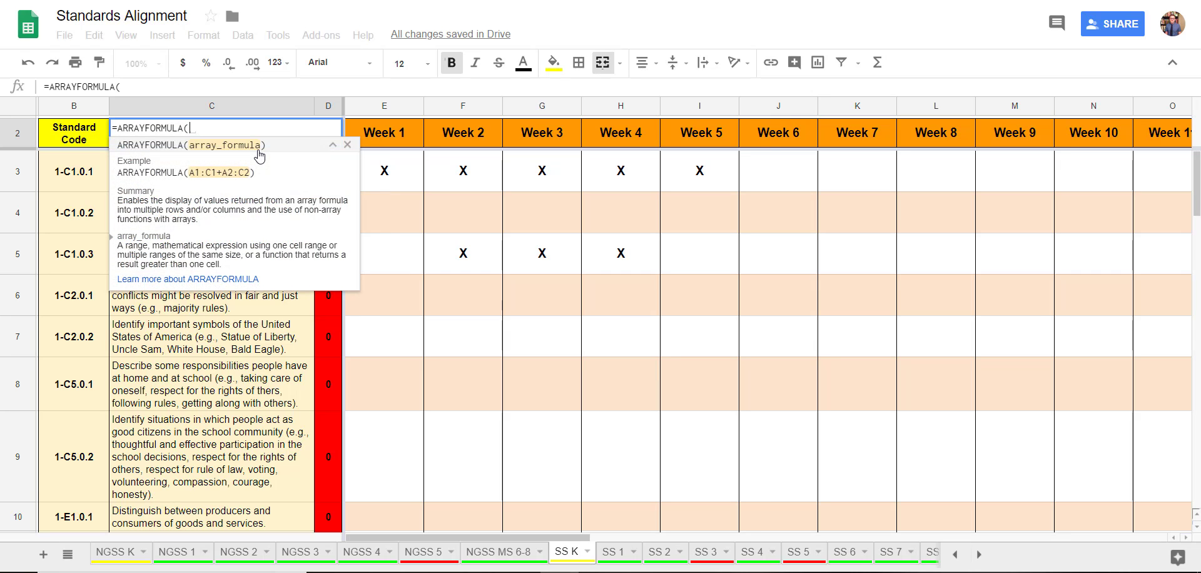
type("(")
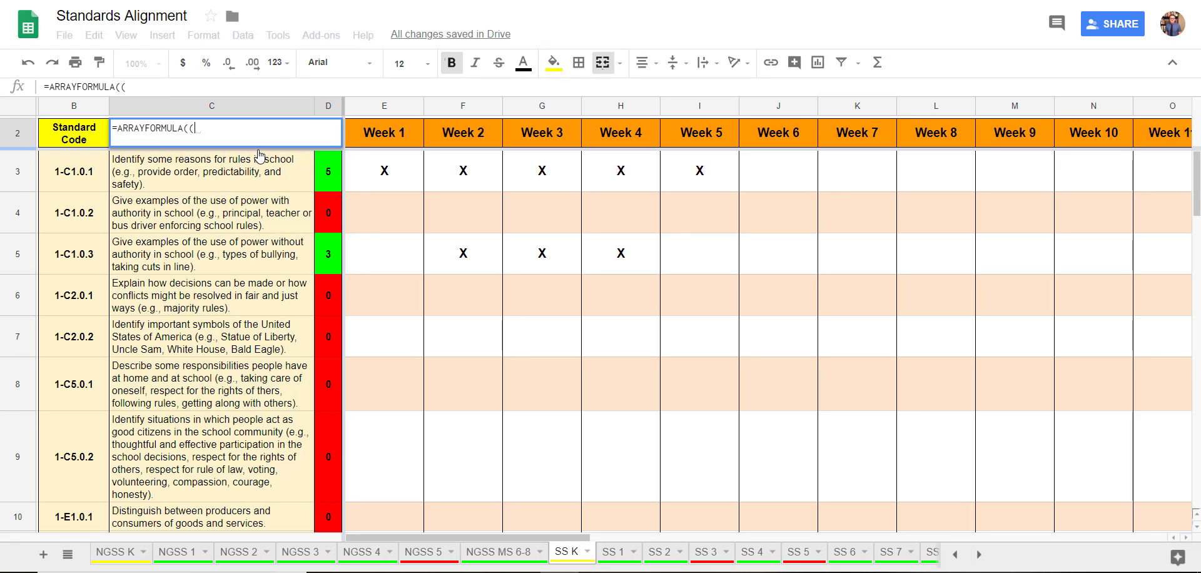
key("BackSpace")
type("SUM")
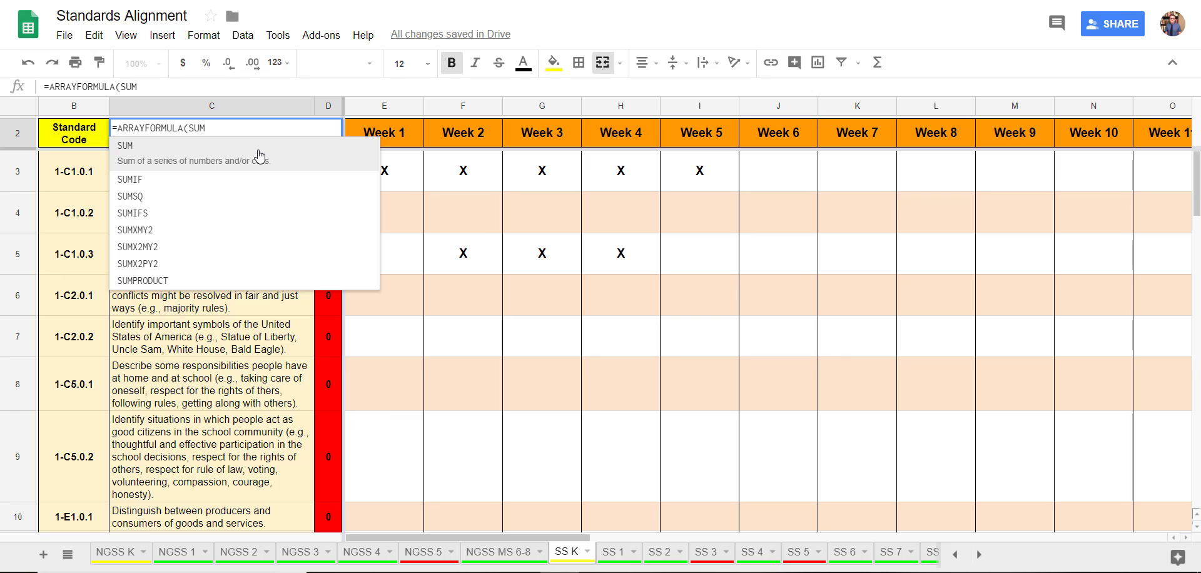
left_click(259, 155)
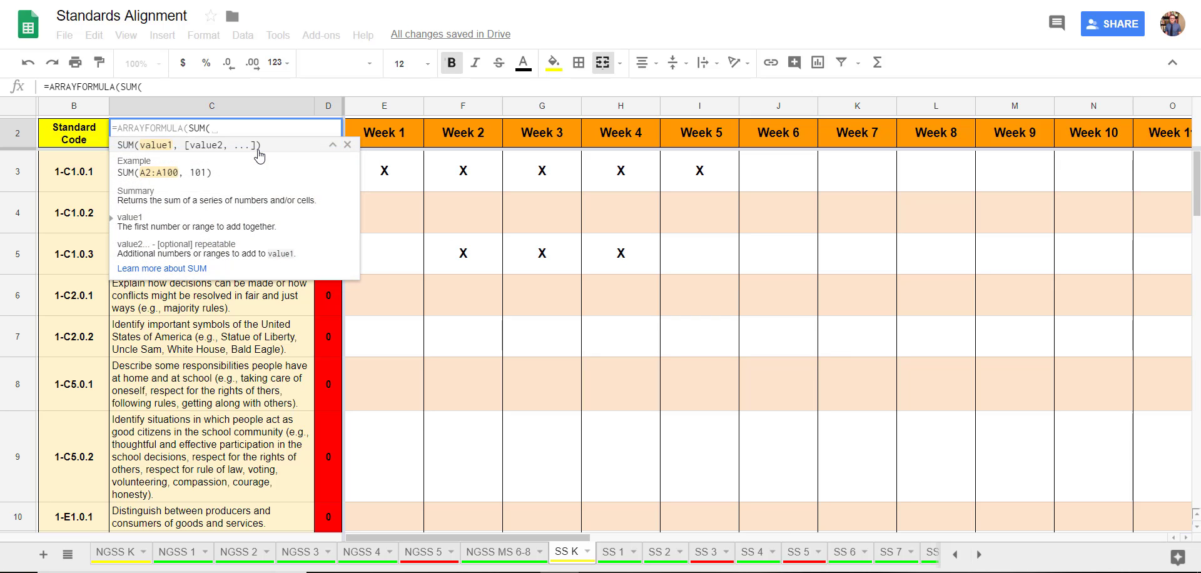
type("IF")
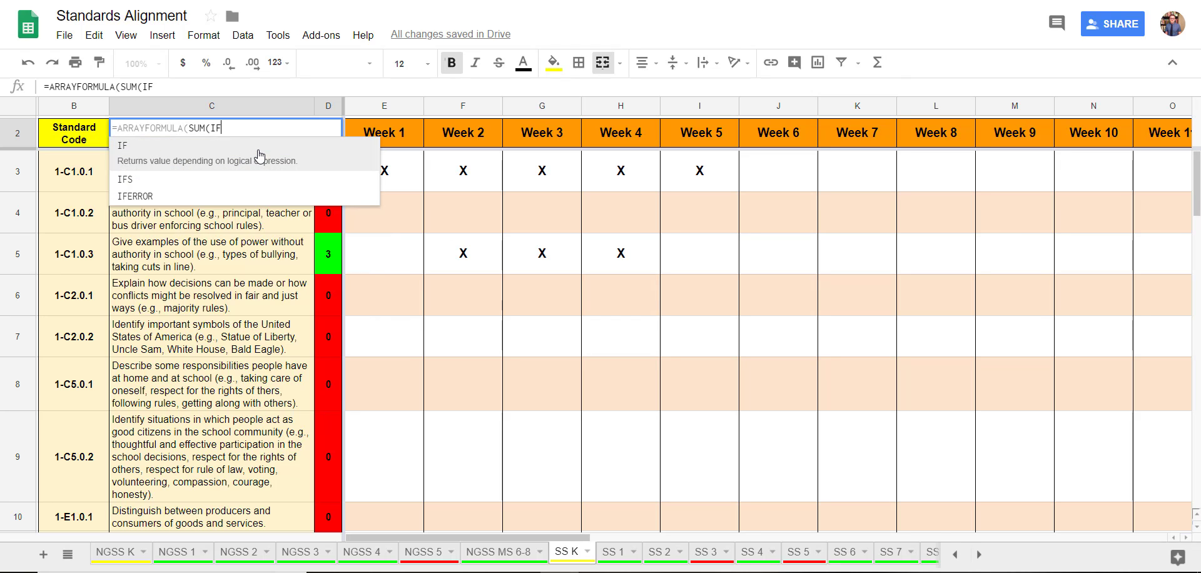
left_click(259, 155)
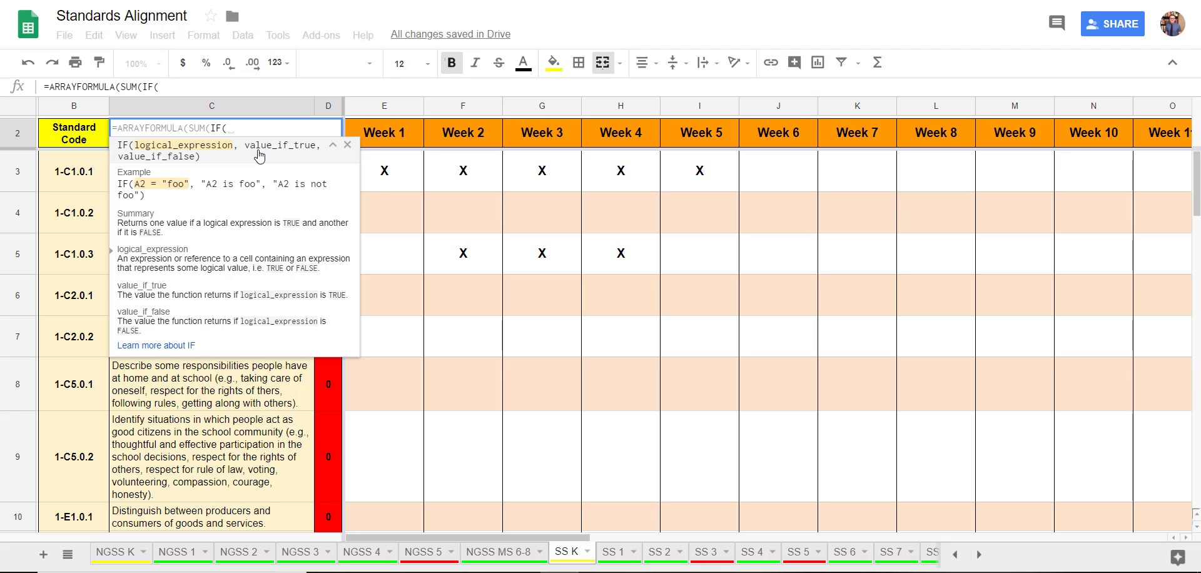
Step: Complete the C2 formula's IF with the condition D3:D37>=1 and the true value 1, closing all three functions
type("D3")
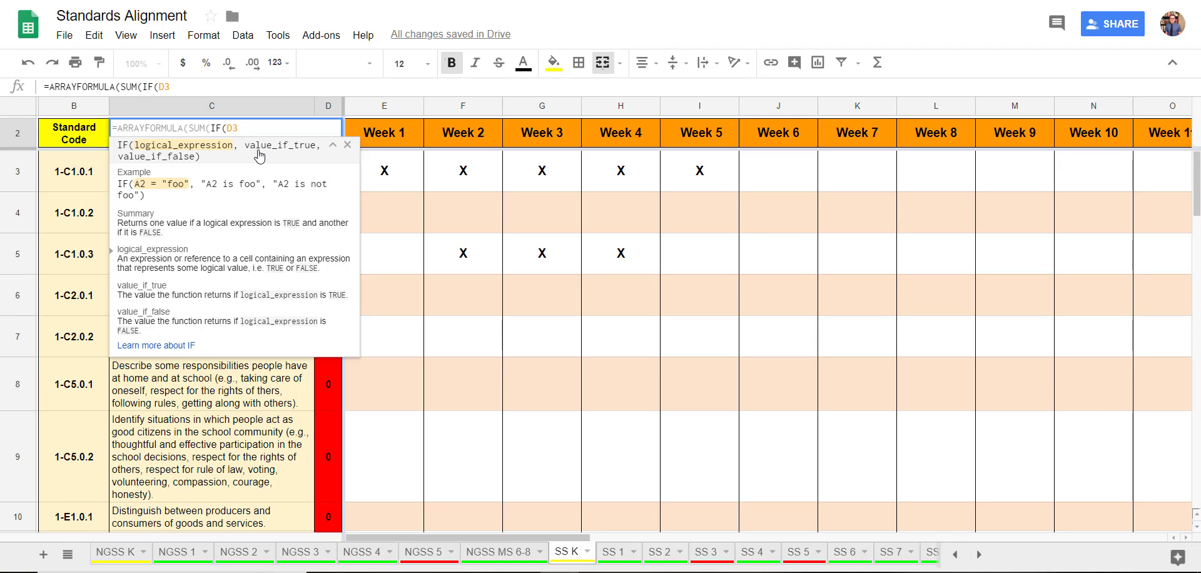
type(":")
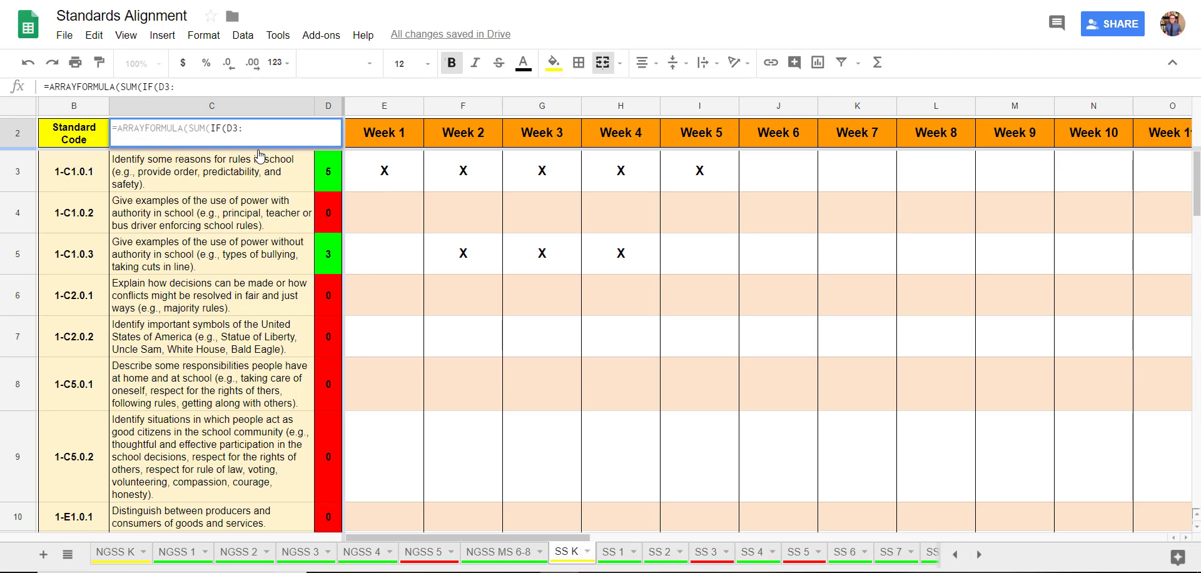
type("D37")
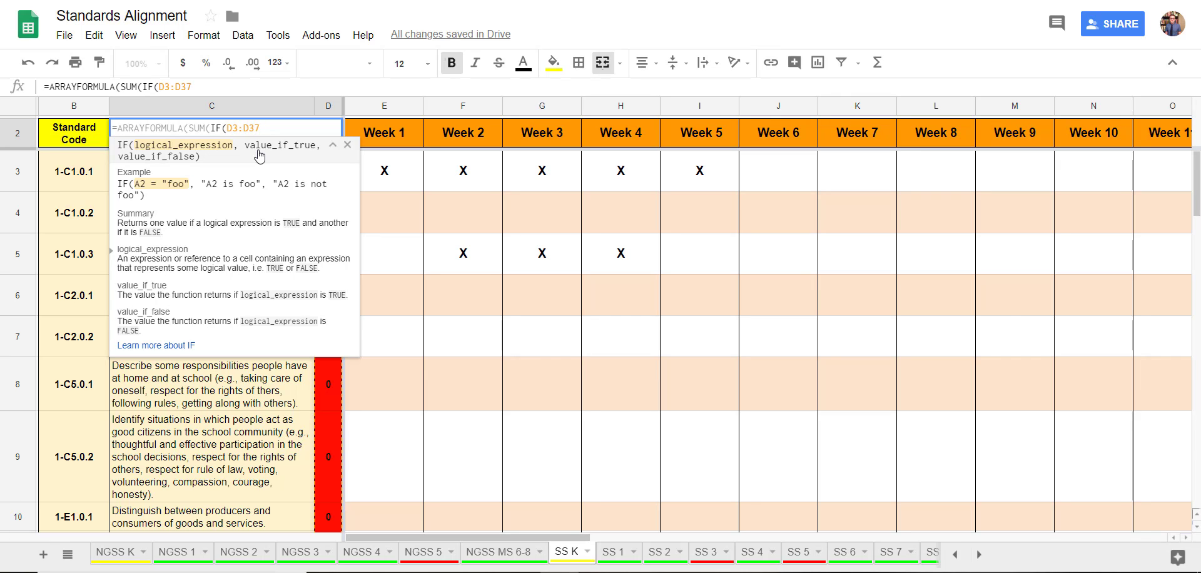
type(">")
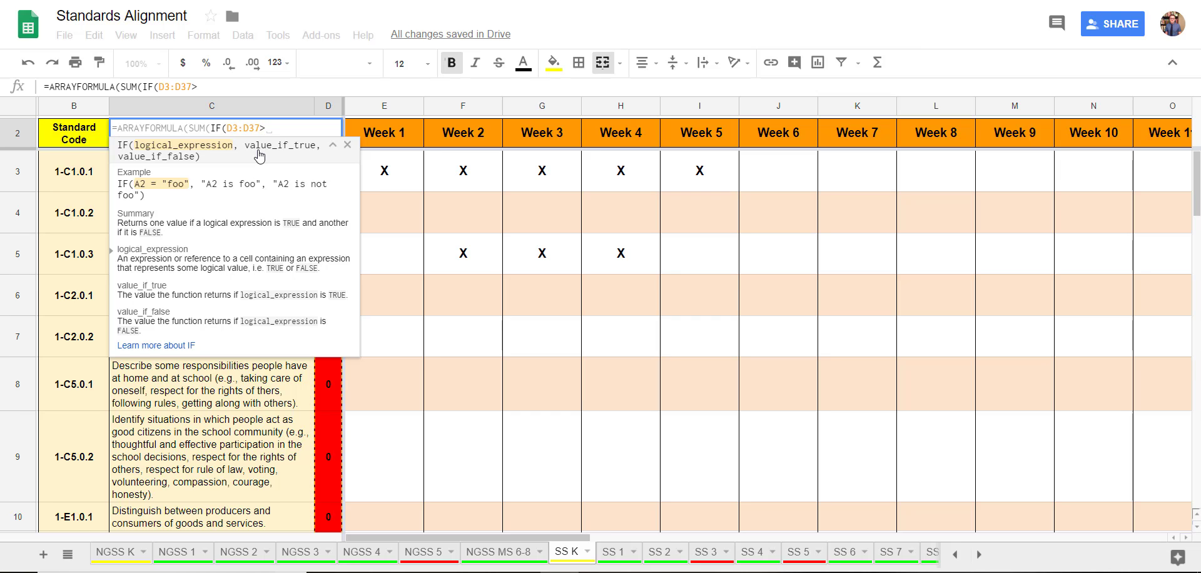
type("=1")
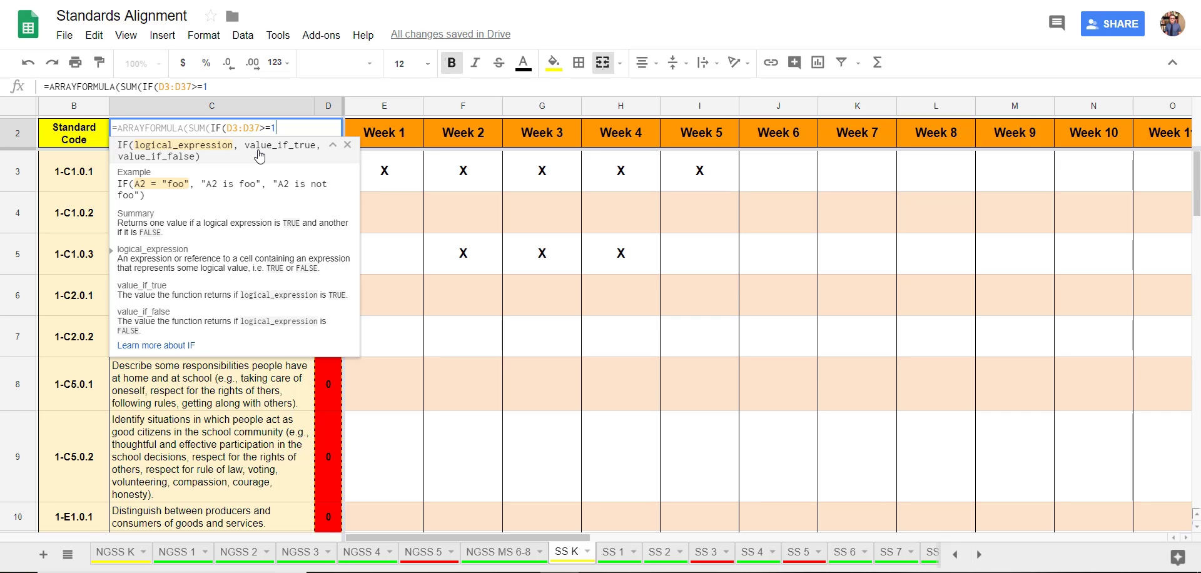
type(",")
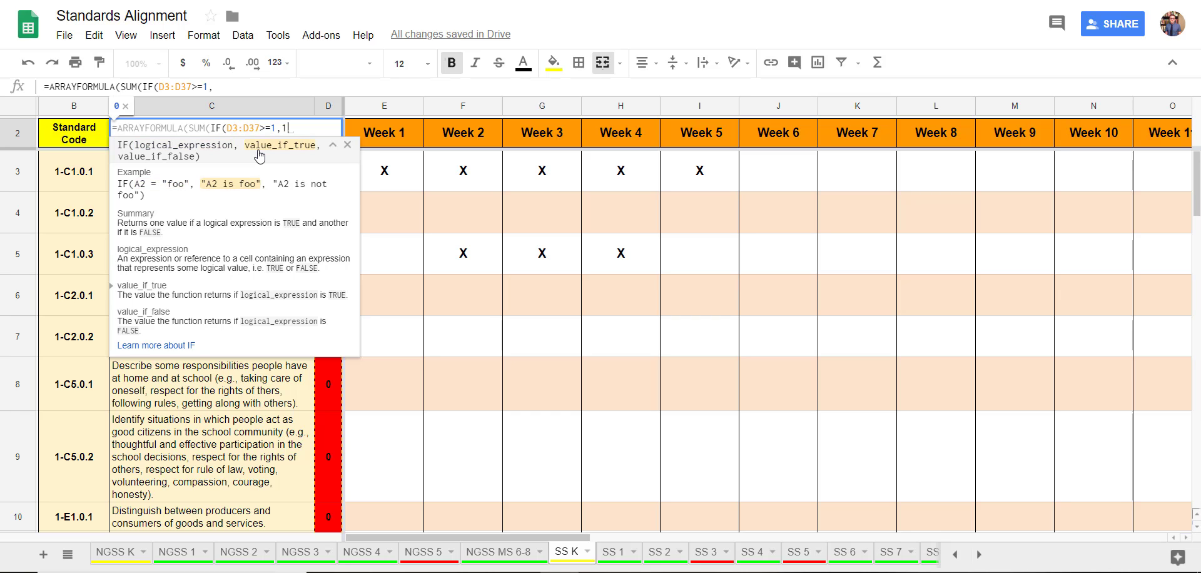
type("1)))")
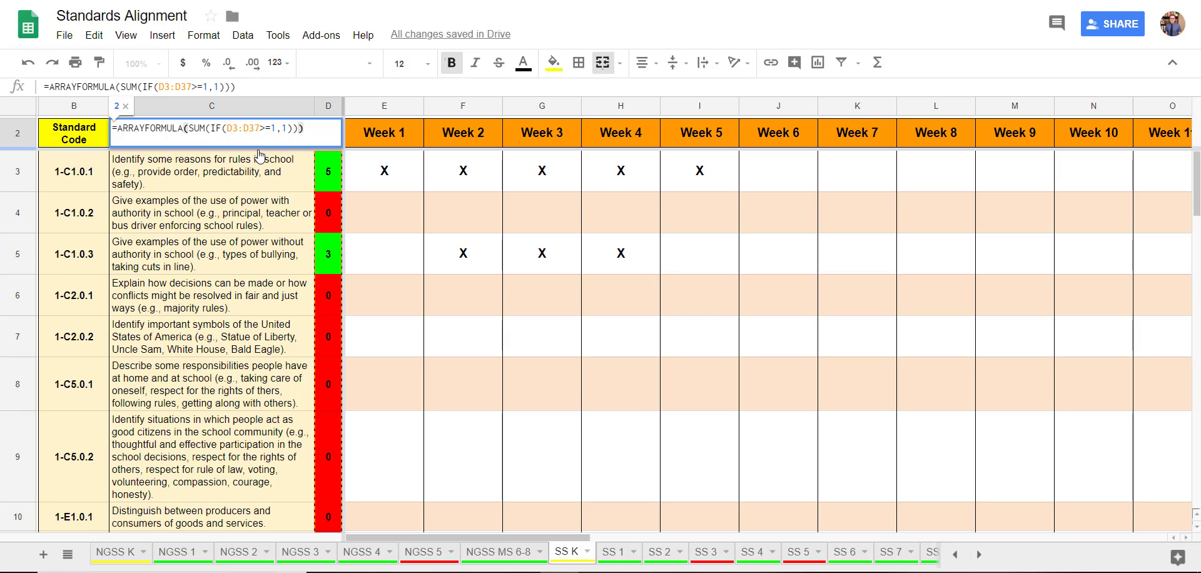
Step: Append &"/34 Standards Met" to the C2 formula and enter it
type("$")
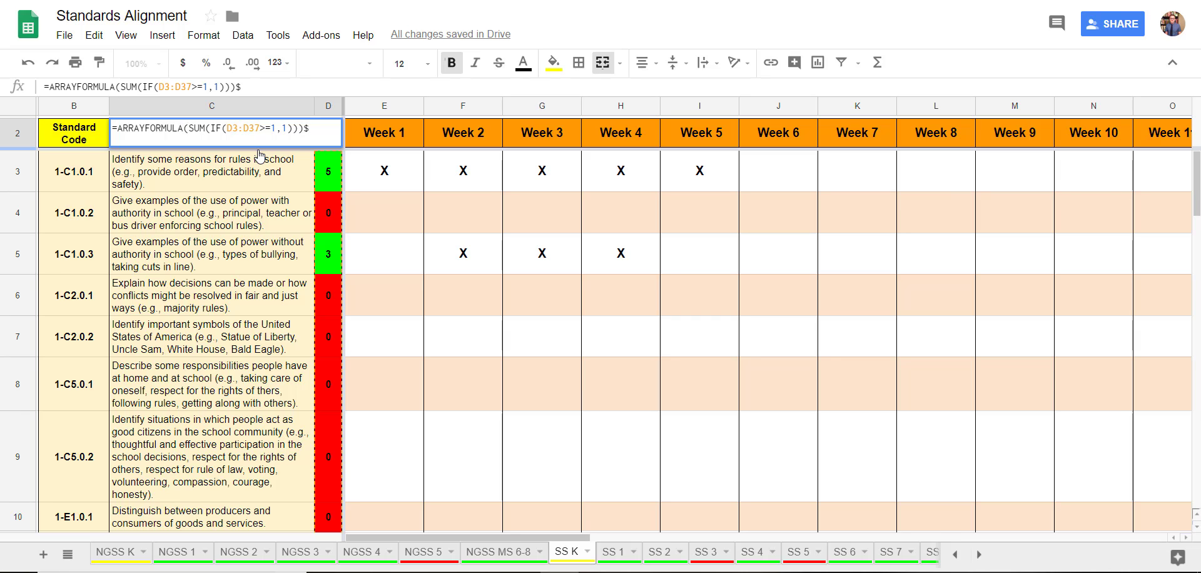
key("BackSpace")
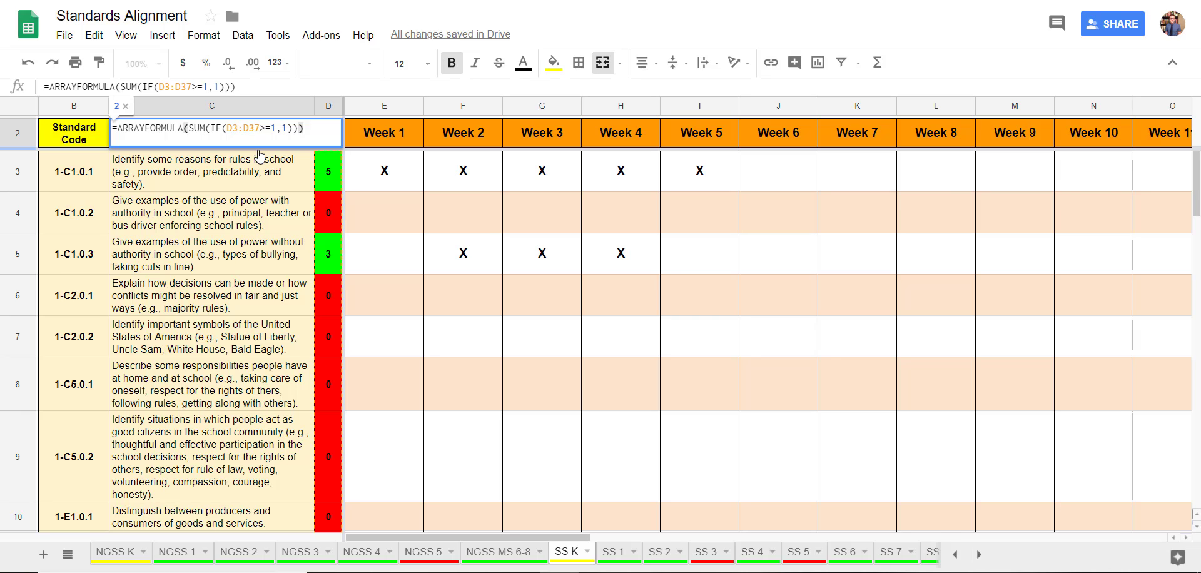
type("&")
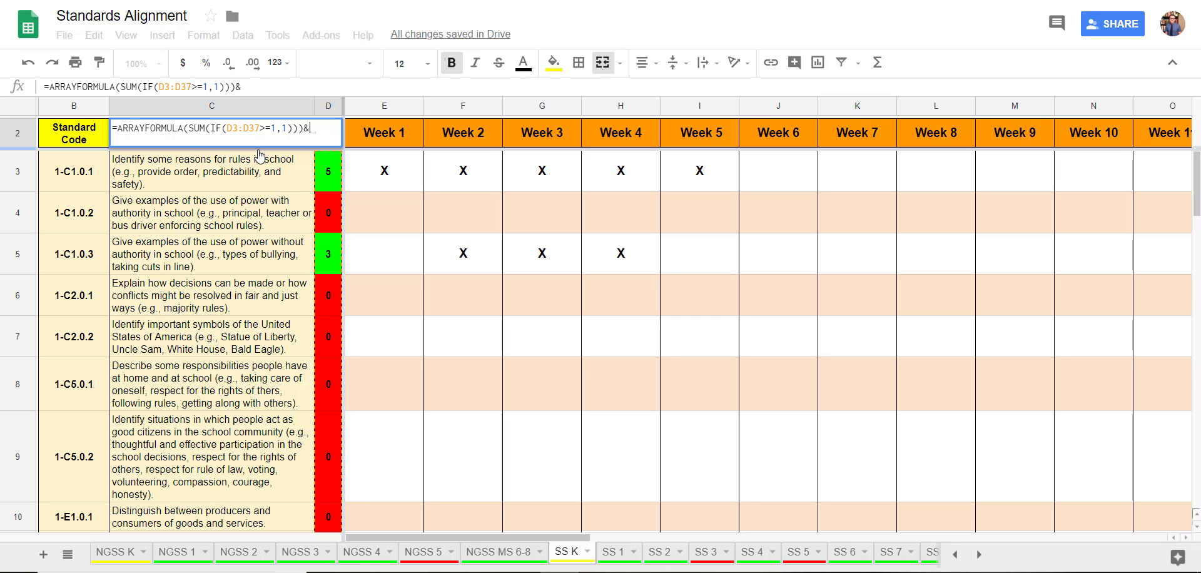
type("\"/34")
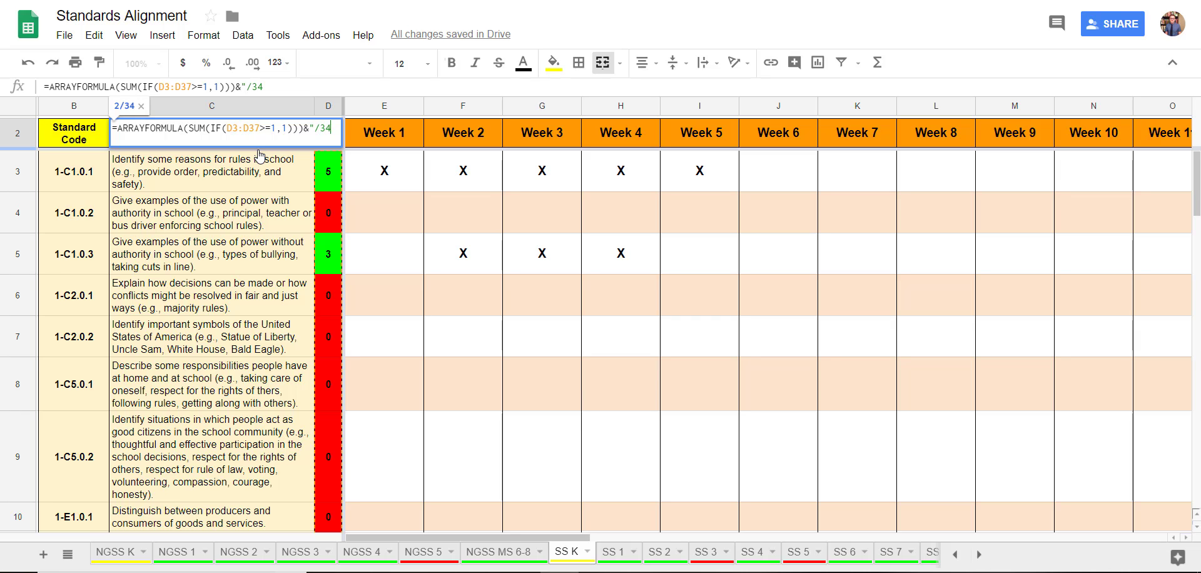
type(" Stabndar")
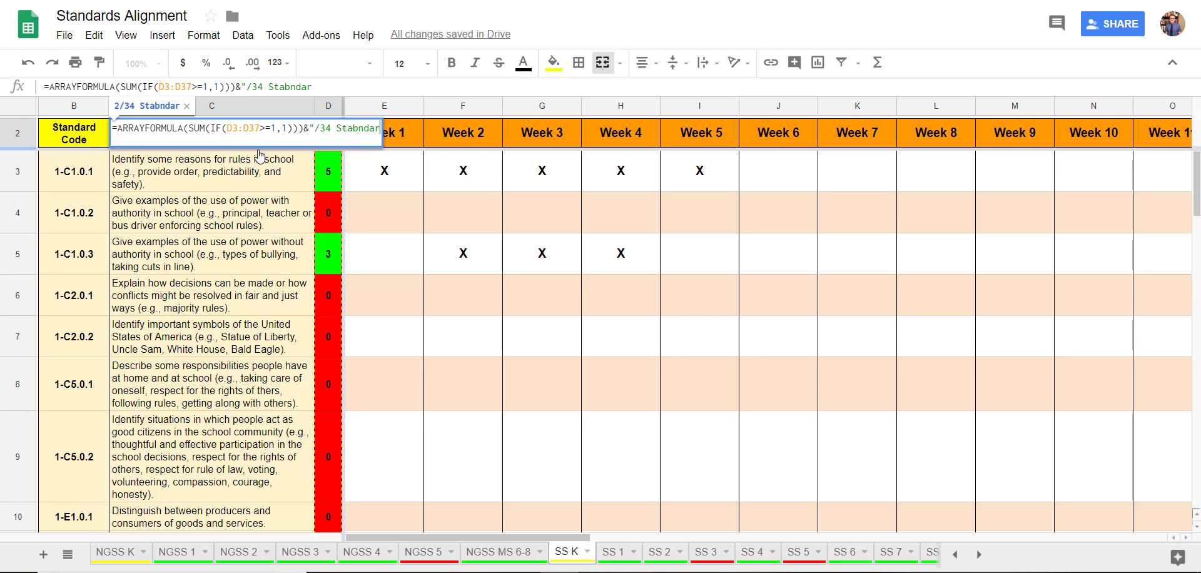
key("BackSpace")
key("BackSpace")
key("BackSpace")
key("BackSpace")
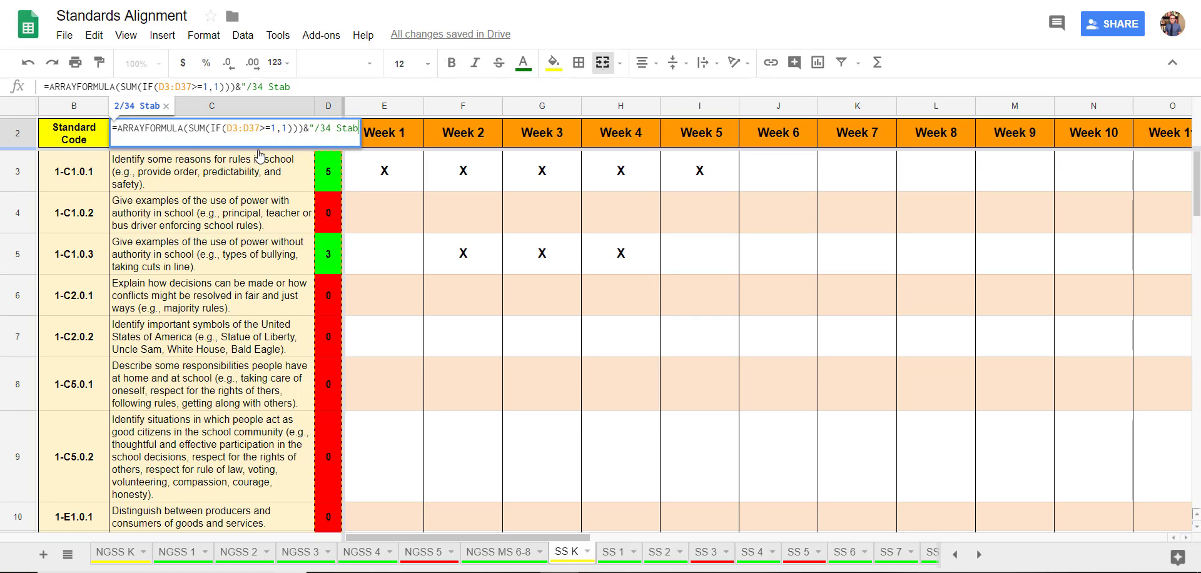
type("ndards Met")
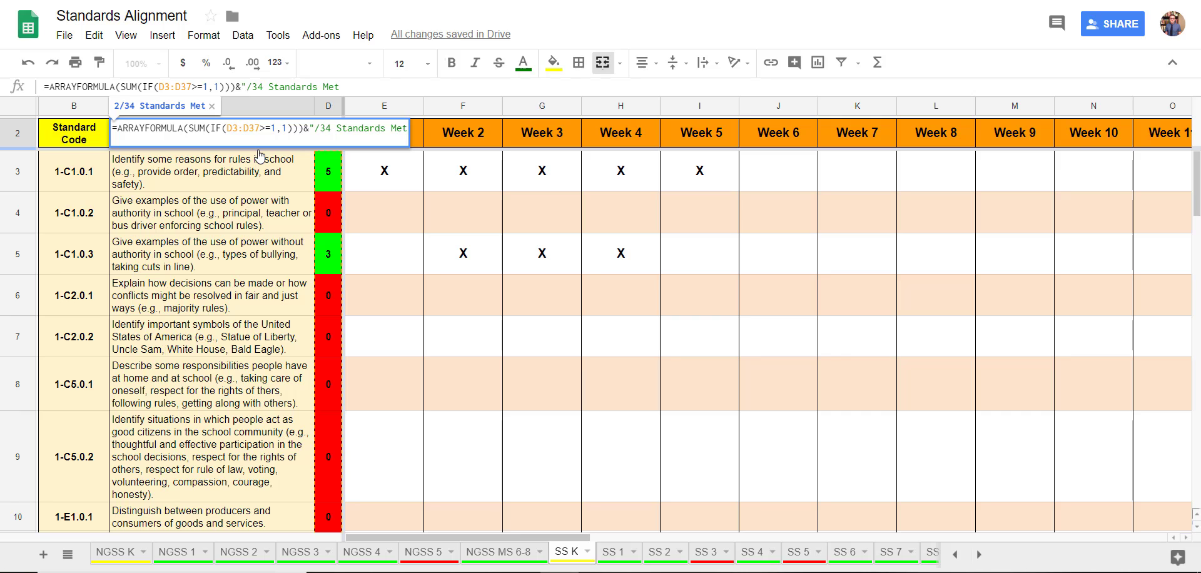
type("\"")
key("Return")
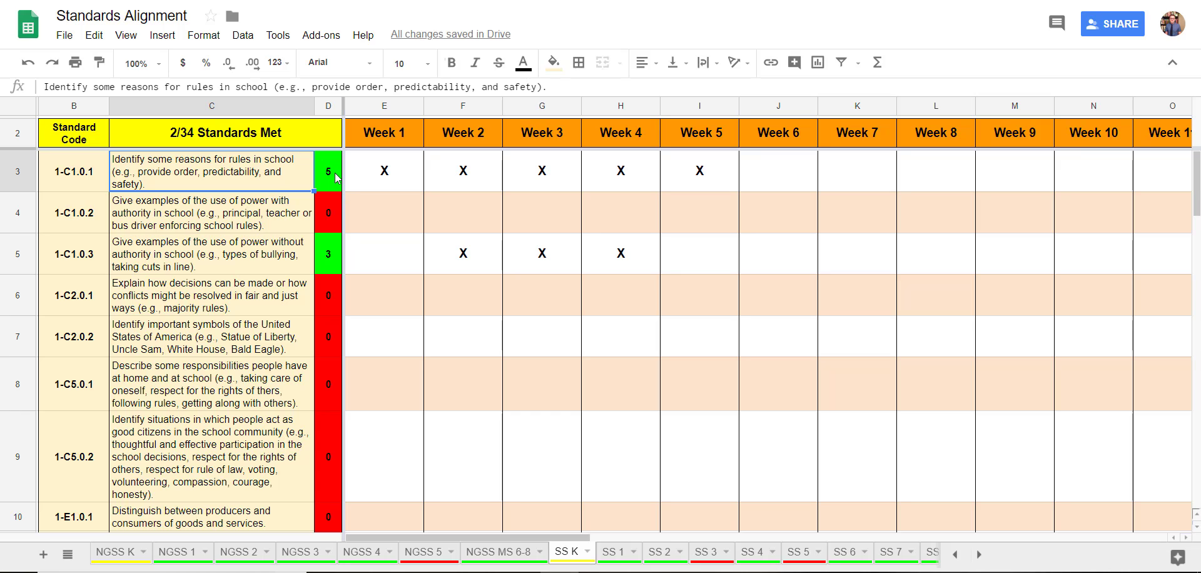
Step: Compare the week mark and counting formula for standard 1-C1.0.1 with the standards-met formula in C2
left_click(407, 178)
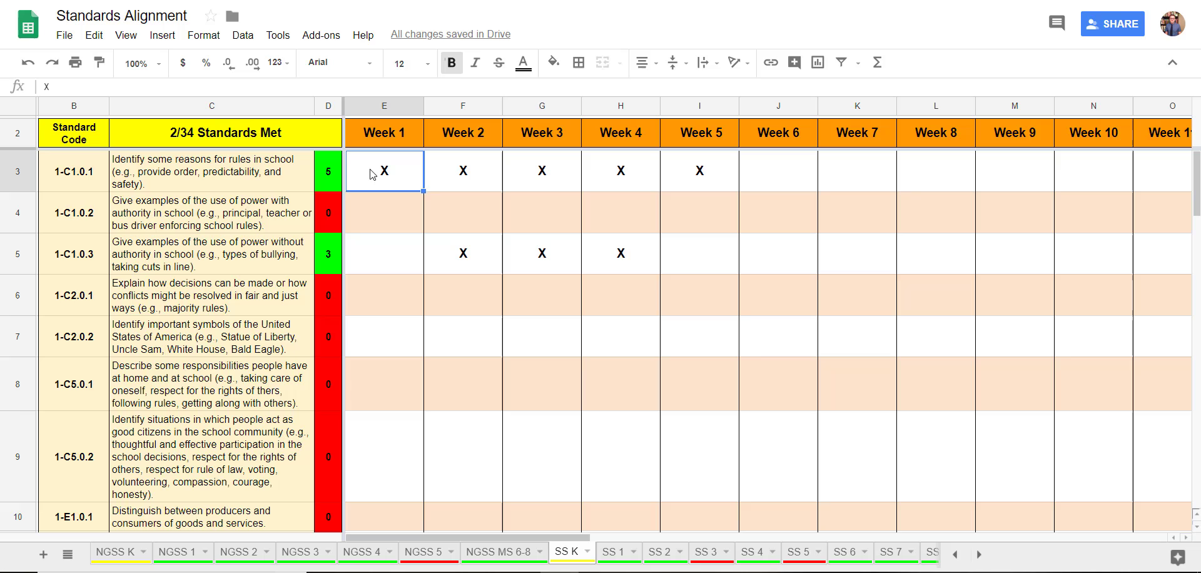
left_click(334, 177)
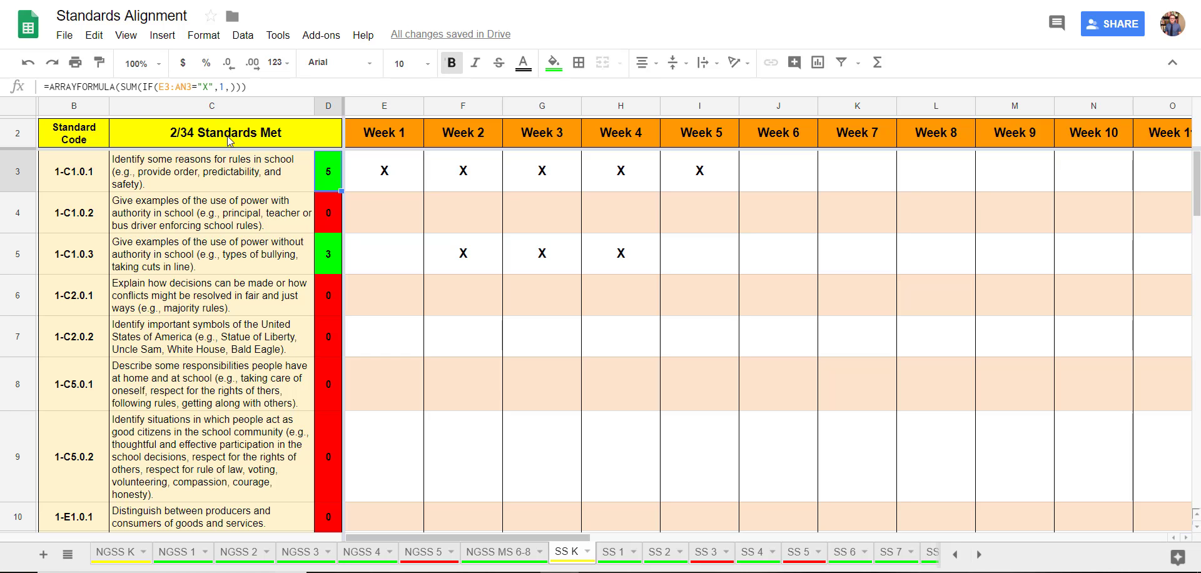
left_click(282, 136)
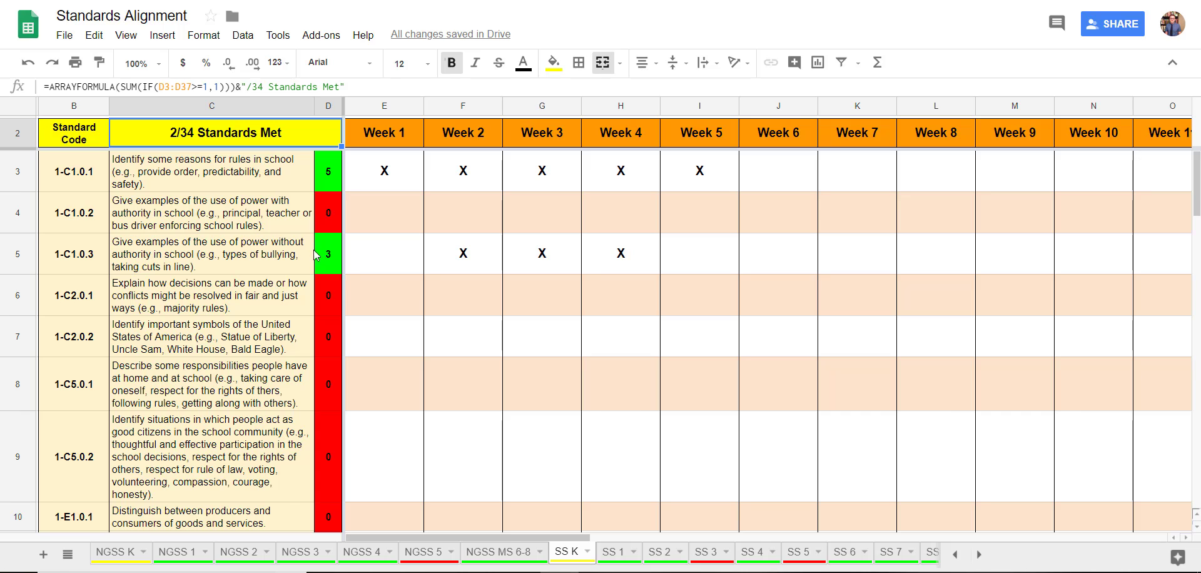
Step: Mark standards 1-C2.0.1, 1-C2.0.2 and 1-C5.0.1 with an x under Week 1
left_click(412, 304)
type("x")
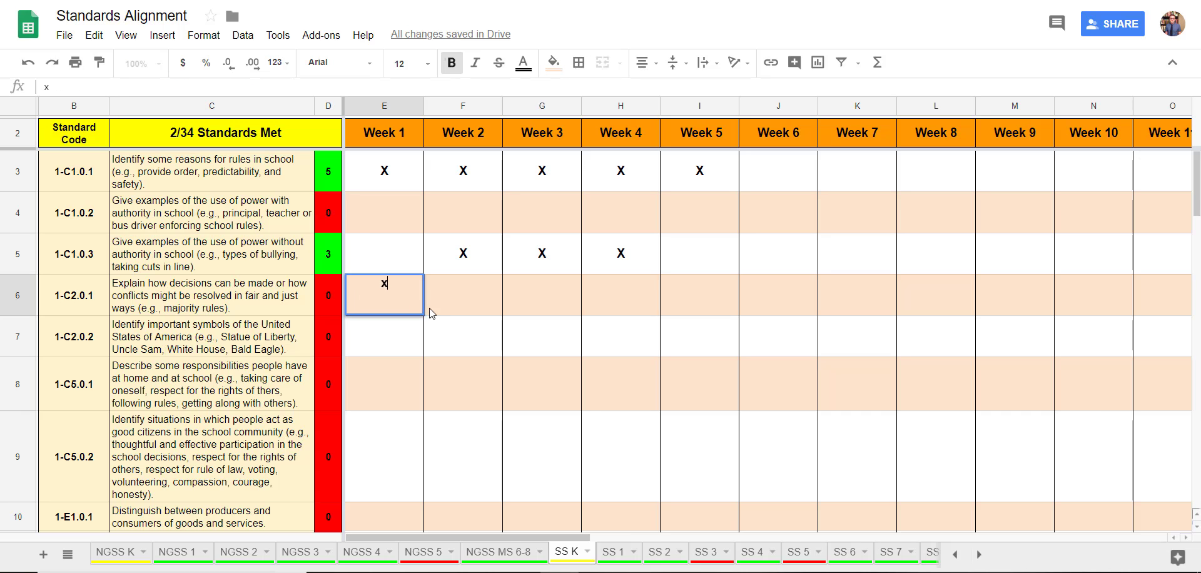
key("Return")
type("x")
key("Return")
type("x")
key("Return")
Step: Mark standard 1-C5.0.2 with an x under each of Weeks 2 to 4
key("Tab")
type("x")
key("Tab")
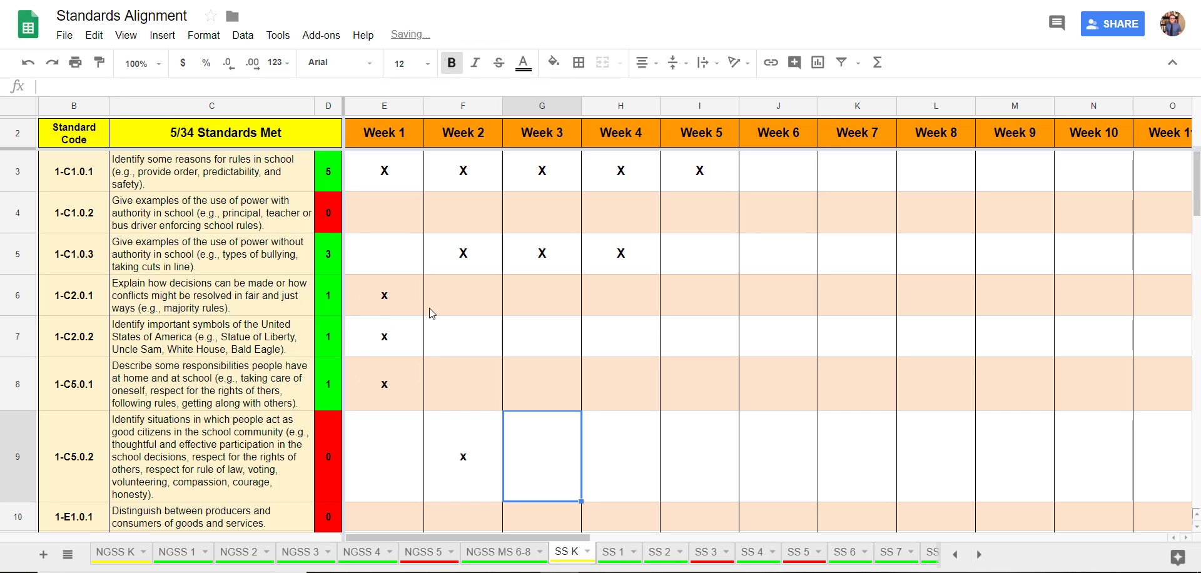
type("x")
key("Tab")
type("x")
key("Tab")
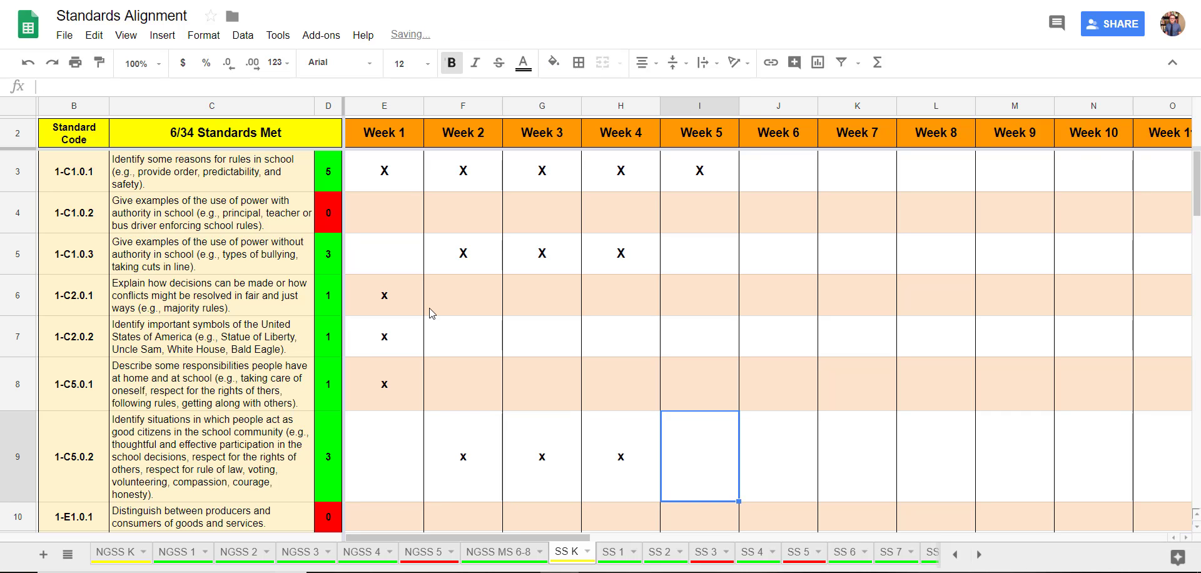